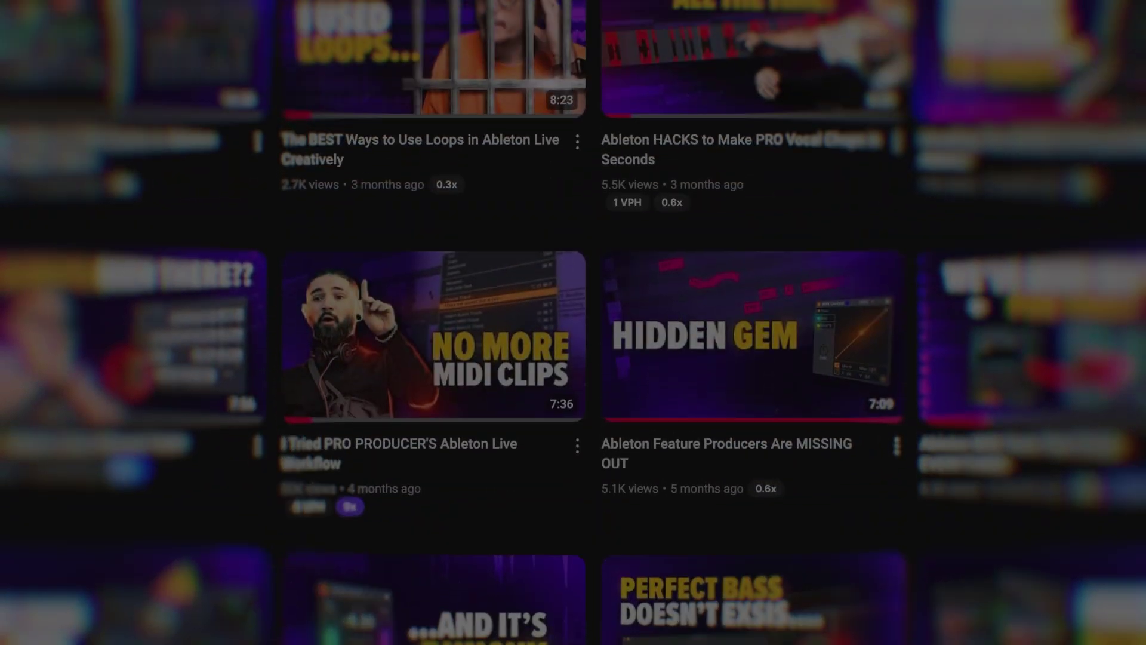
Insert a new MIDI track with the default device chain into the arrangement.
{"action": "mouse_move", "coordinate": [759, 24]}
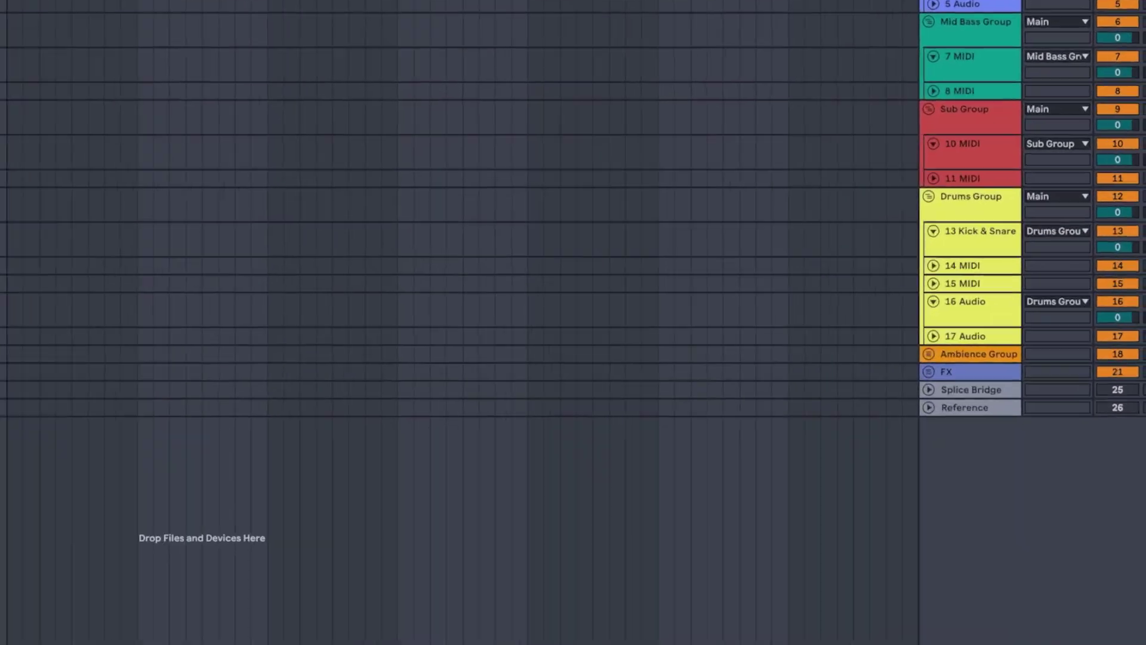
{"action": "right_click", "coordinate": [1054, 105]}
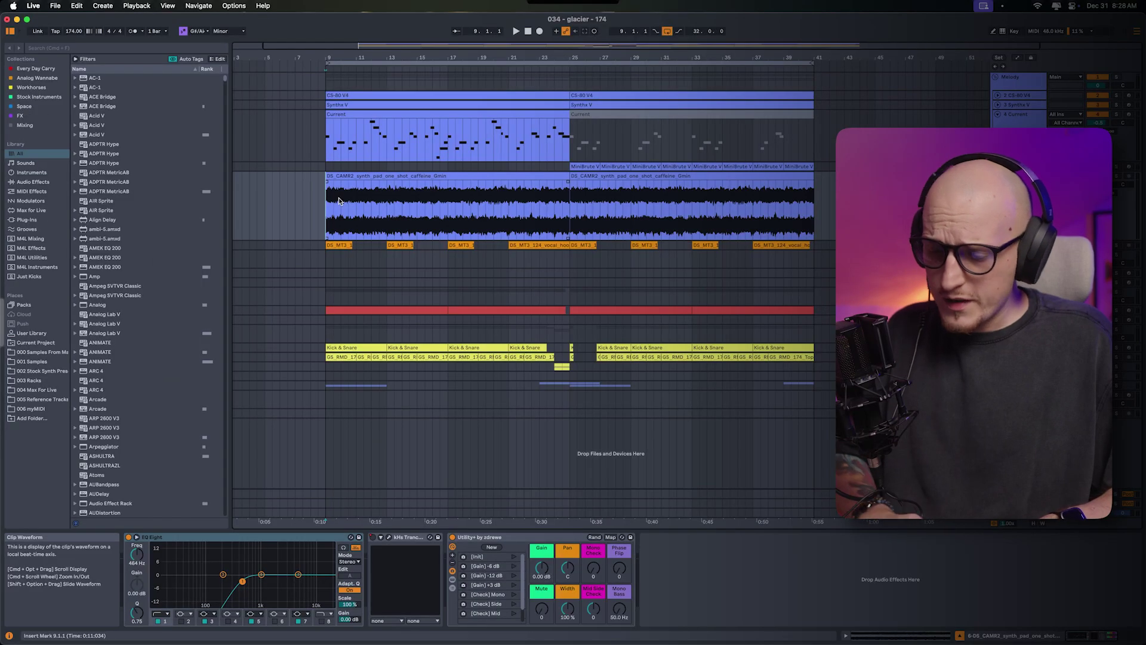
{"action": "key", "text": "super+shift+t"}
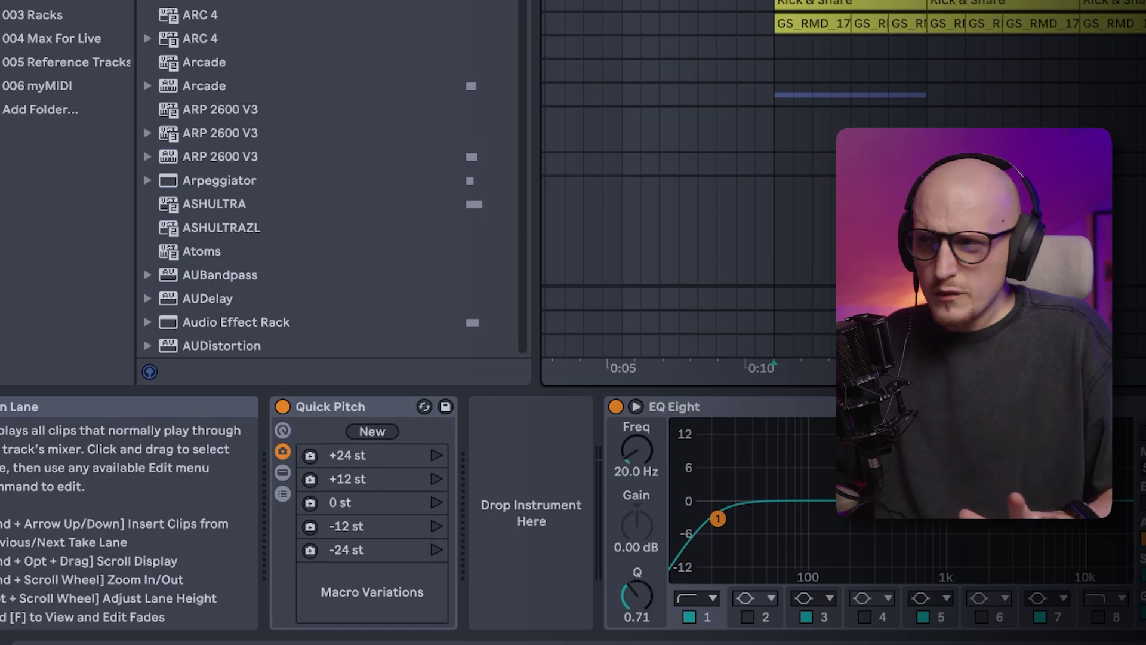
Play the Current synth track and launch the -12 st variation of its Quick Pitch rack.
{"action": "key", "text": "Down"}
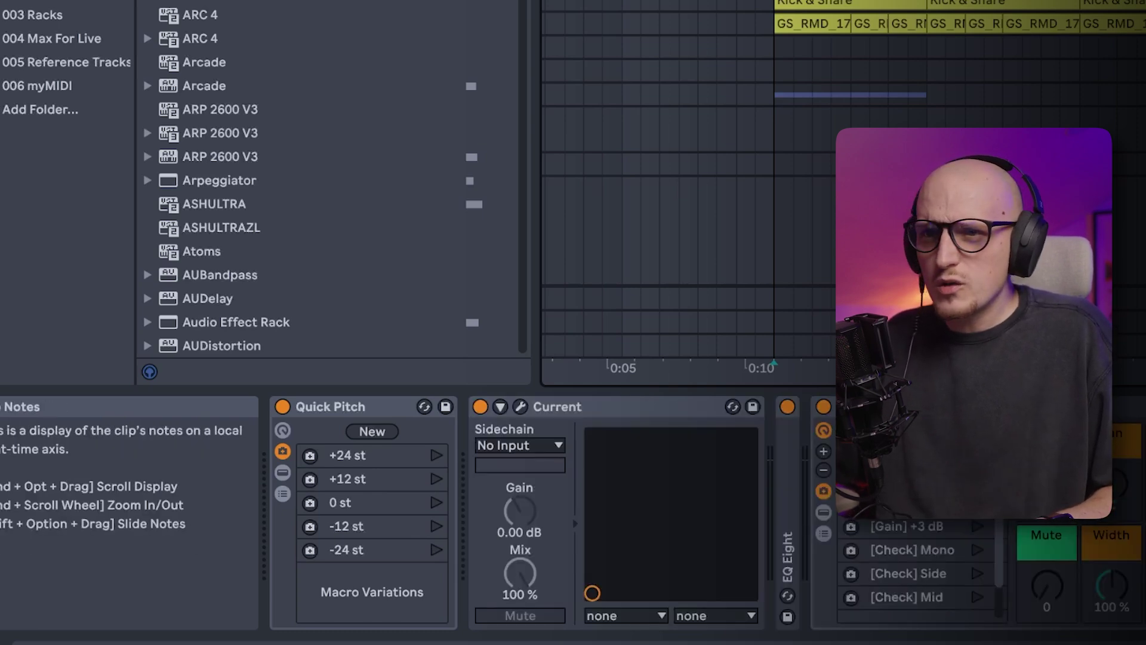
{"action": "key", "text": "space"}
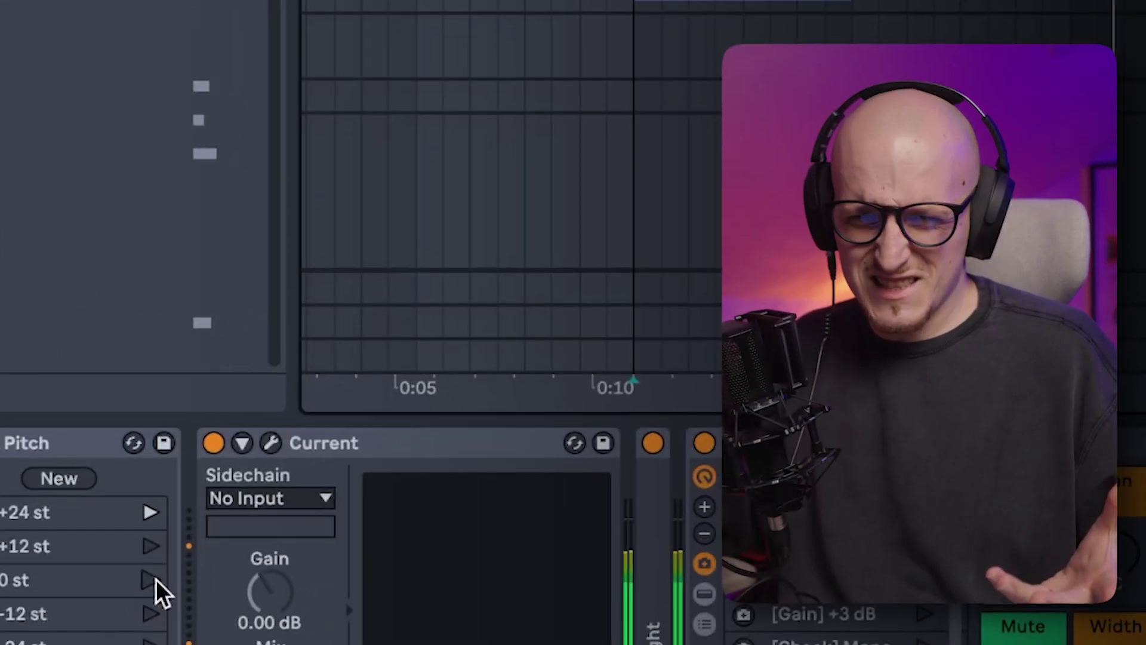
{"action": "left_click", "coordinate": [150, 613]}
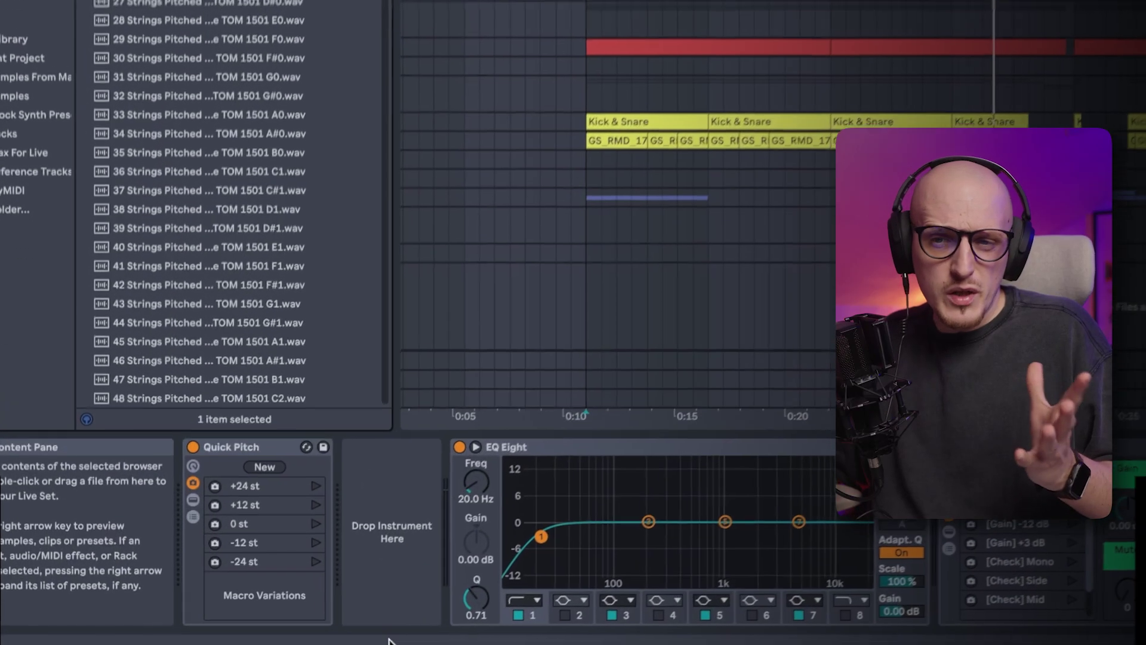
Add a Pitch device set to 0 st and group it into a MIDI Effect Rack with macro controls and variations shown.
{"action": "key", "text": "ctrl+v"}
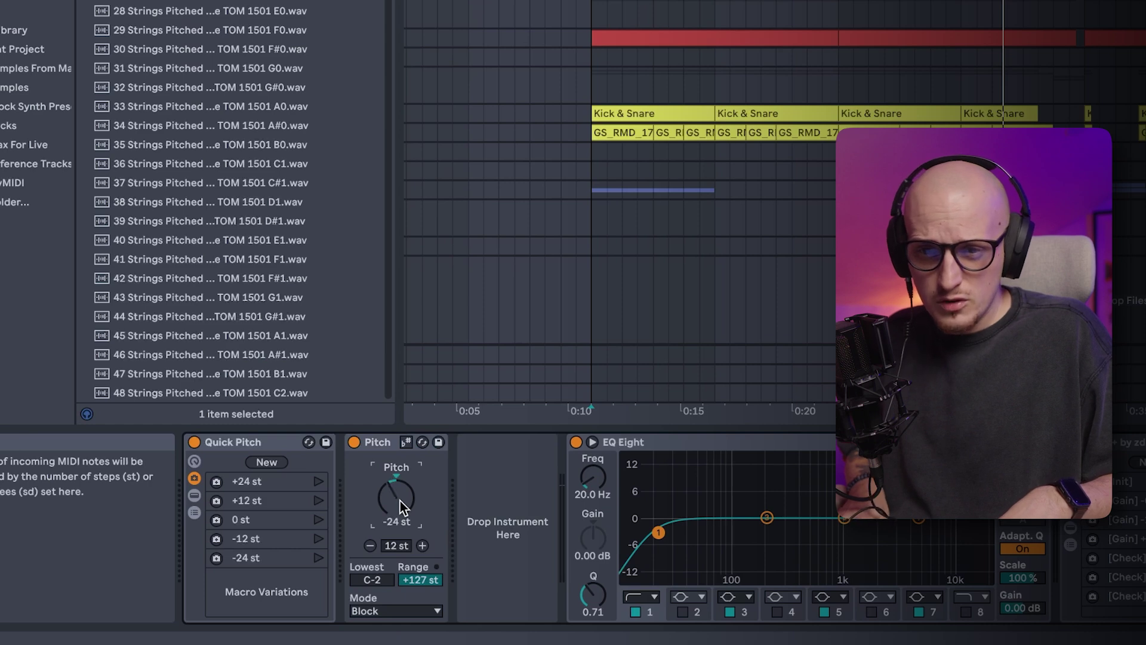
{"action": "double_click", "coordinate": [400, 500]}
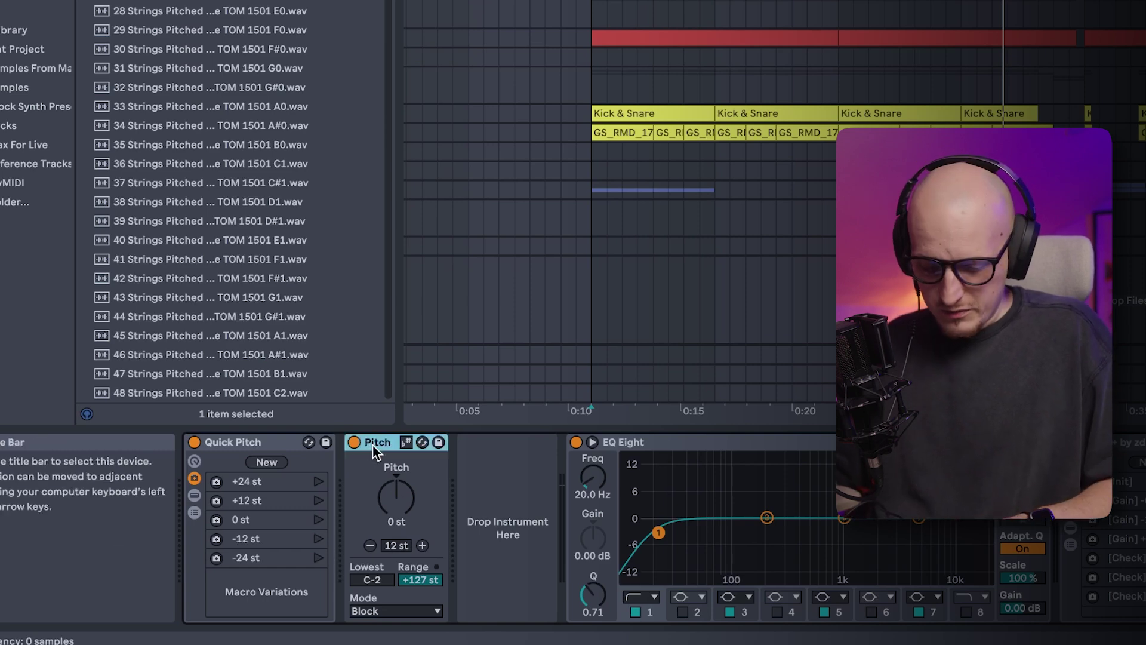
{"action": "key", "text": "ctrl+g"}
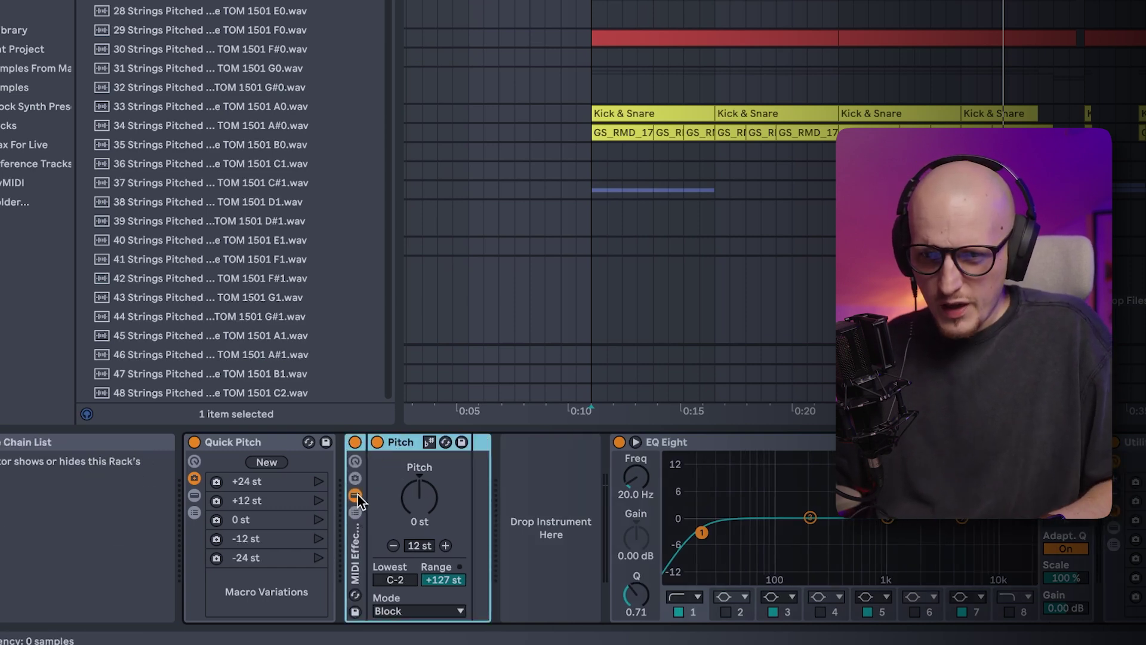
{"action": "left_click", "coordinate": [356, 463]}
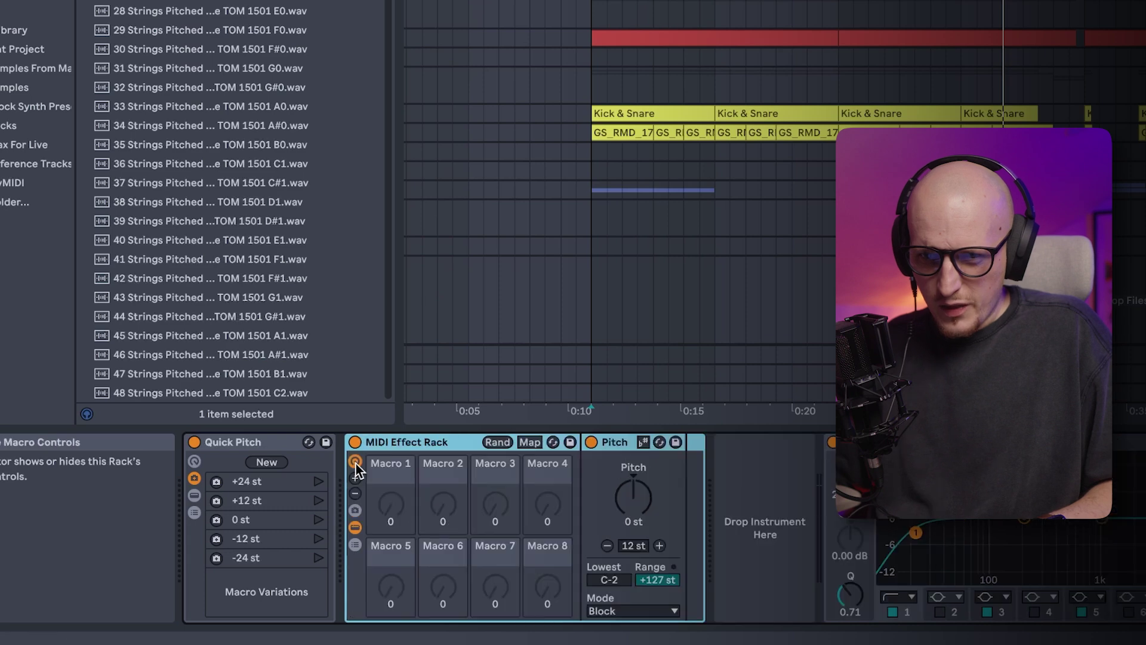
{"action": "left_click", "coordinate": [356, 511]}
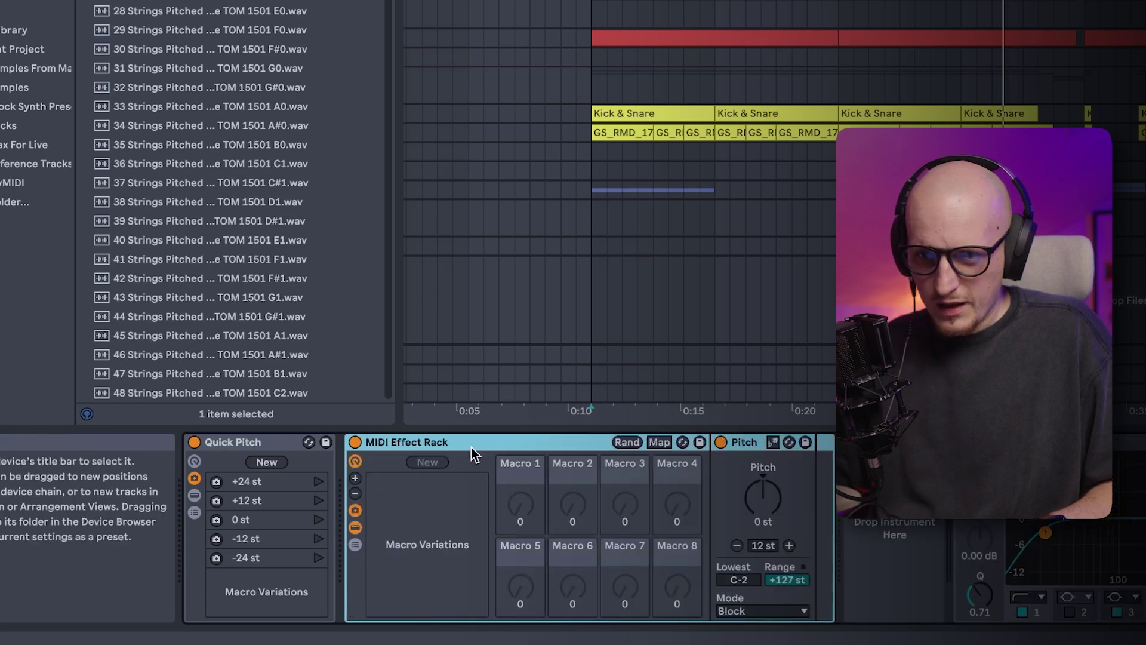
Map the Pitch knob to Macro 1 and reduce the MIDI Effect Rack to a single macro control.
{"action": "left_click", "coordinate": [763, 497]}
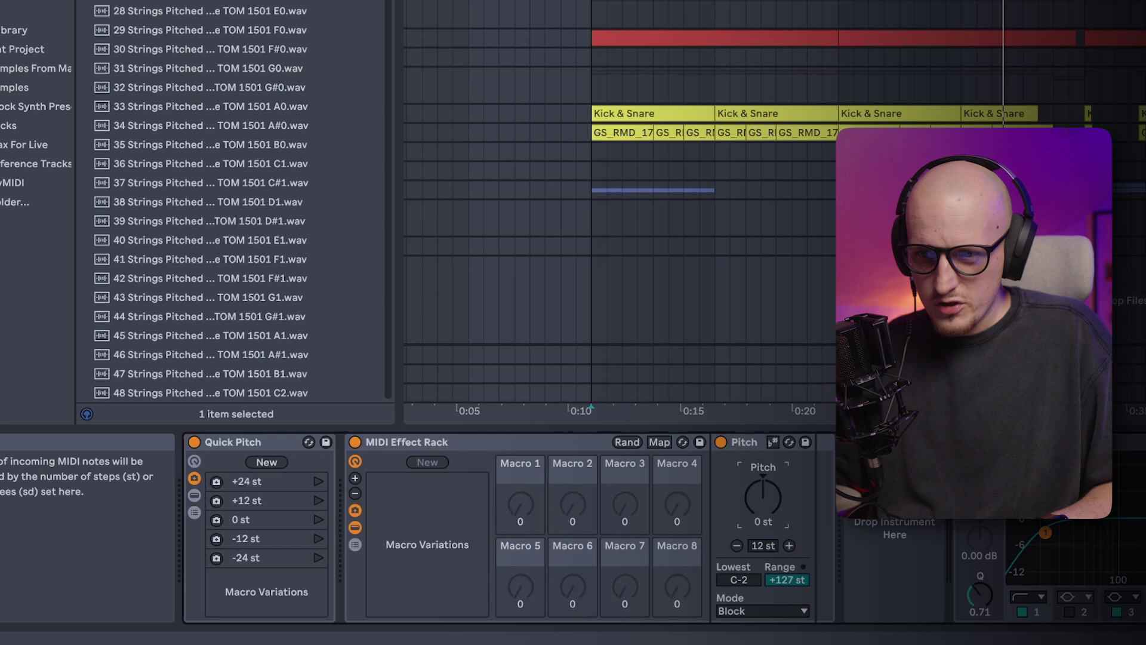
{"action": "right_click", "coordinate": [770, 493]}
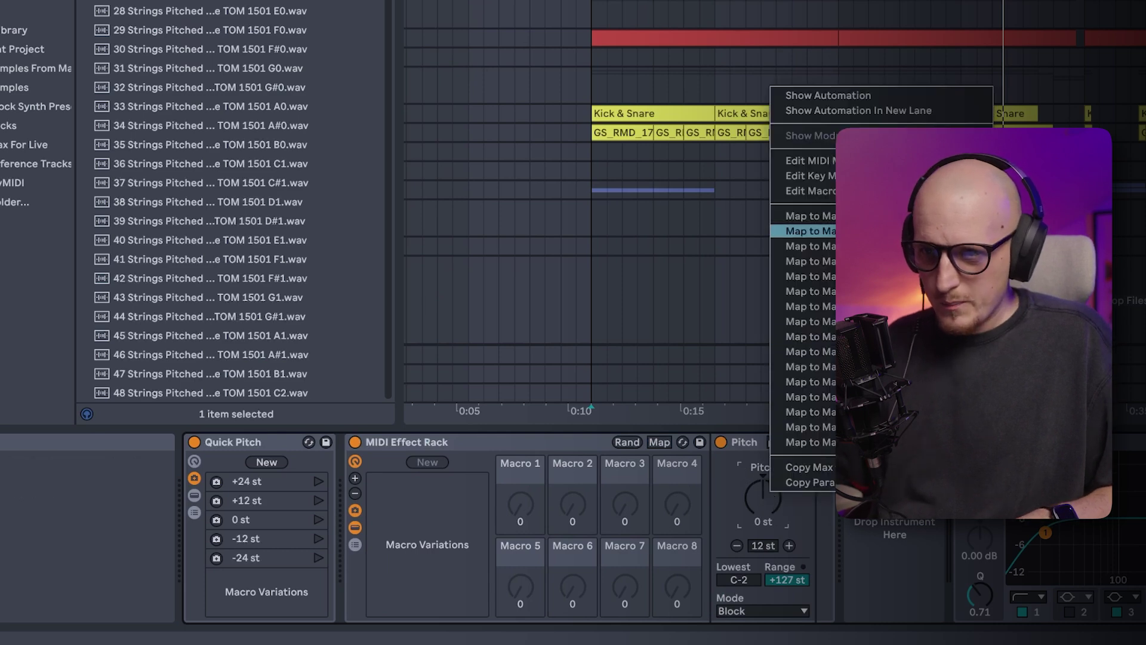
{"action": "left_click", "coordinate": [812, 231]}
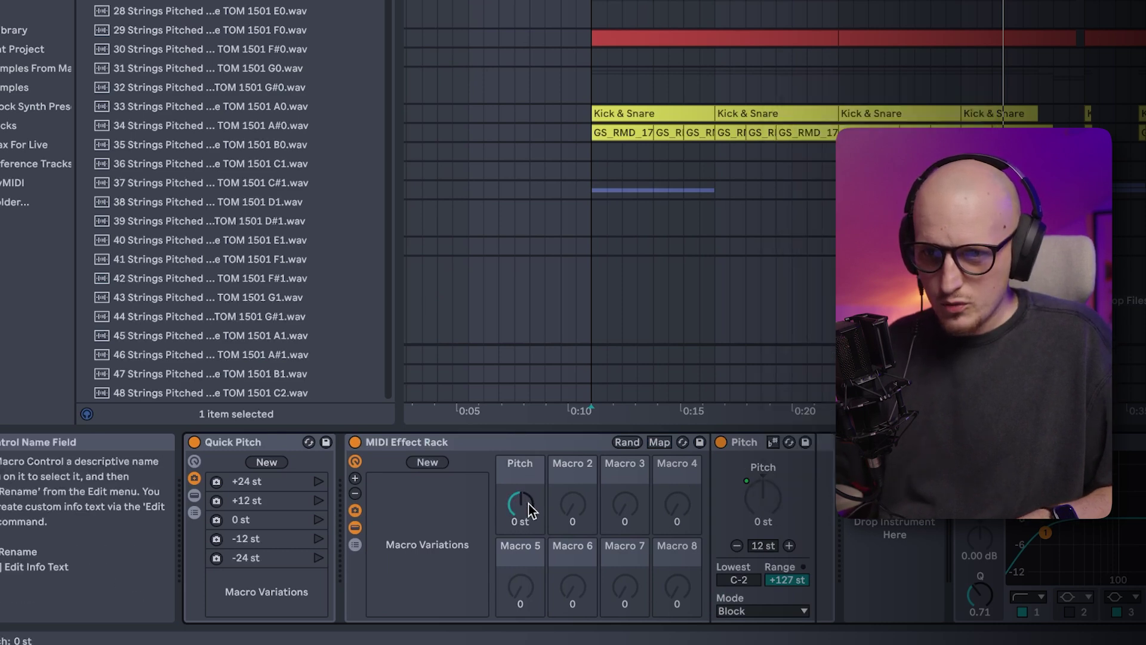
{"action": "left_click", "coordinate": [355, 494]}
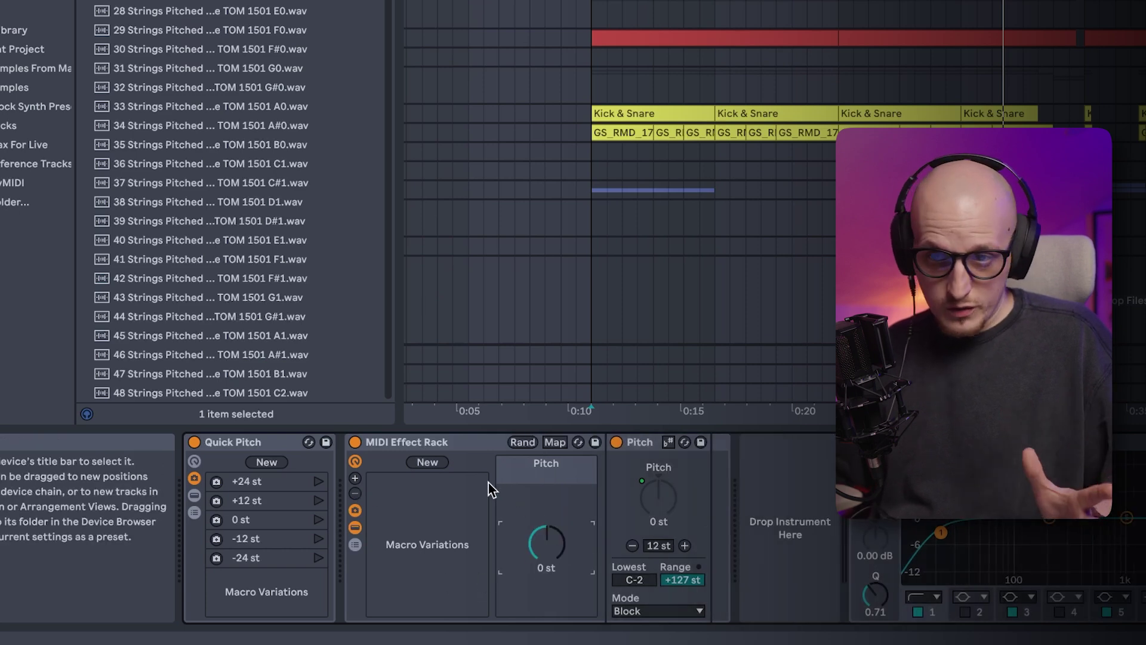
Store macro variations for 0 st and -12 st in the MIDI Effect Rack and launch the first one.
{"action": "left_click", "coordinate": [432, 464]}
{"action": "left_click", "coordinate": [430, 481]}
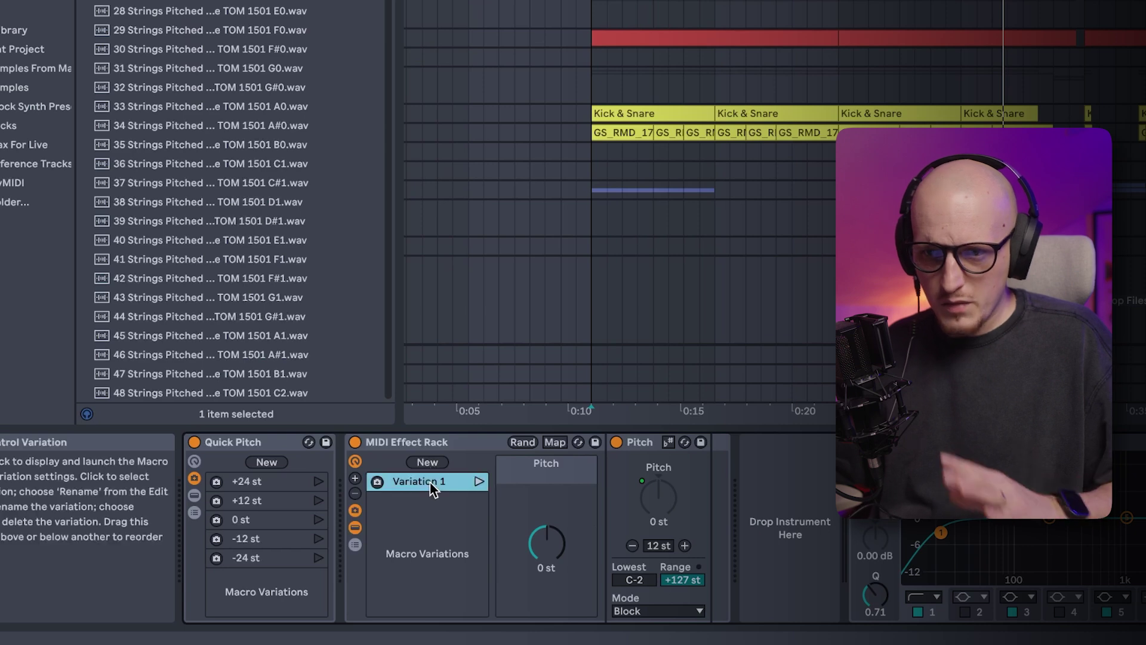
{"action": "left_click", "coordinate": [449, 550]}
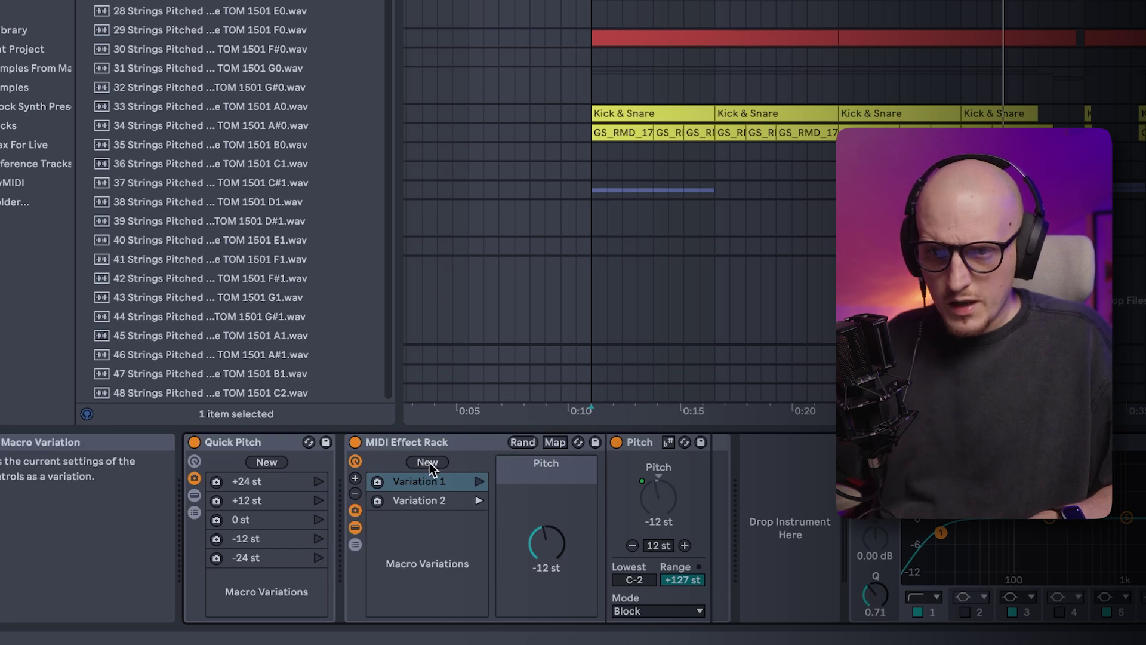
{"action": "left_click", "coordinate": [478, 482]}
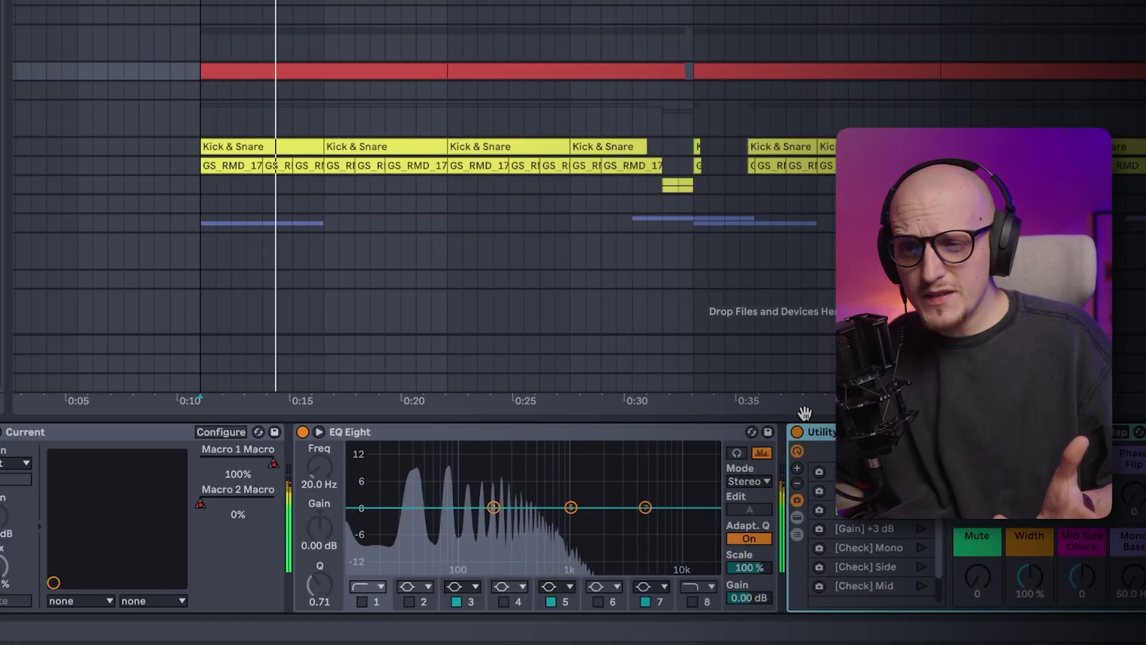
Launch the [Gain] -6 dB and [Gain] -12 dB variations of the Utility+ rack feeding the Distressor.
{"action": "left_click", "coordinate": [535, 433]}
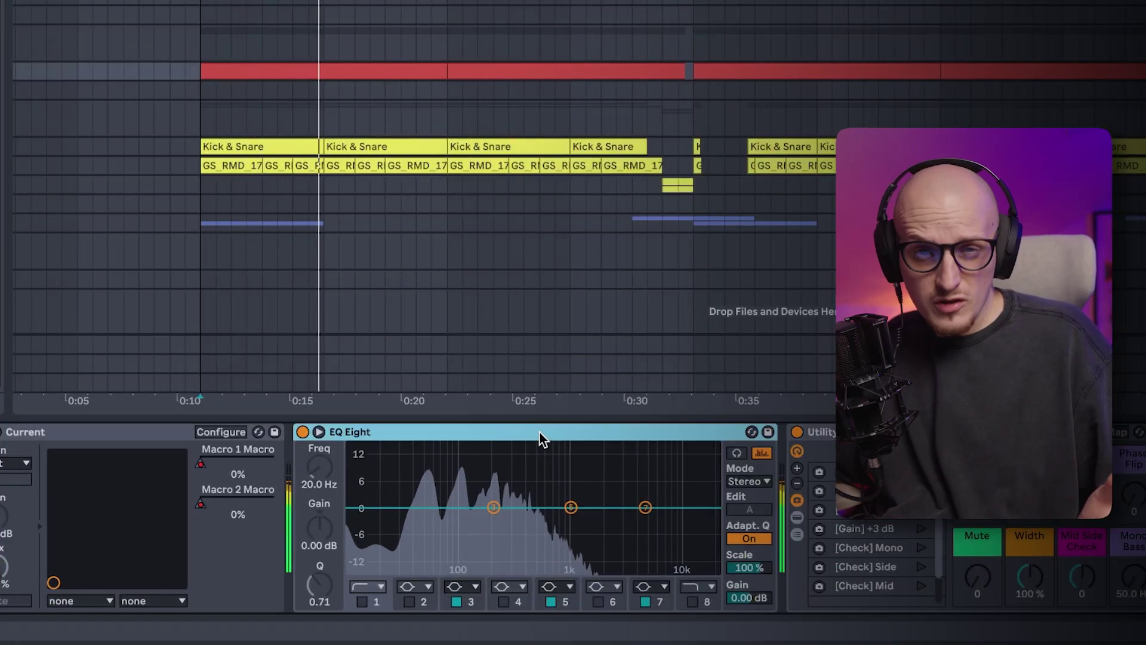
{"action": "left_click", "coordinate": [434, 431]}
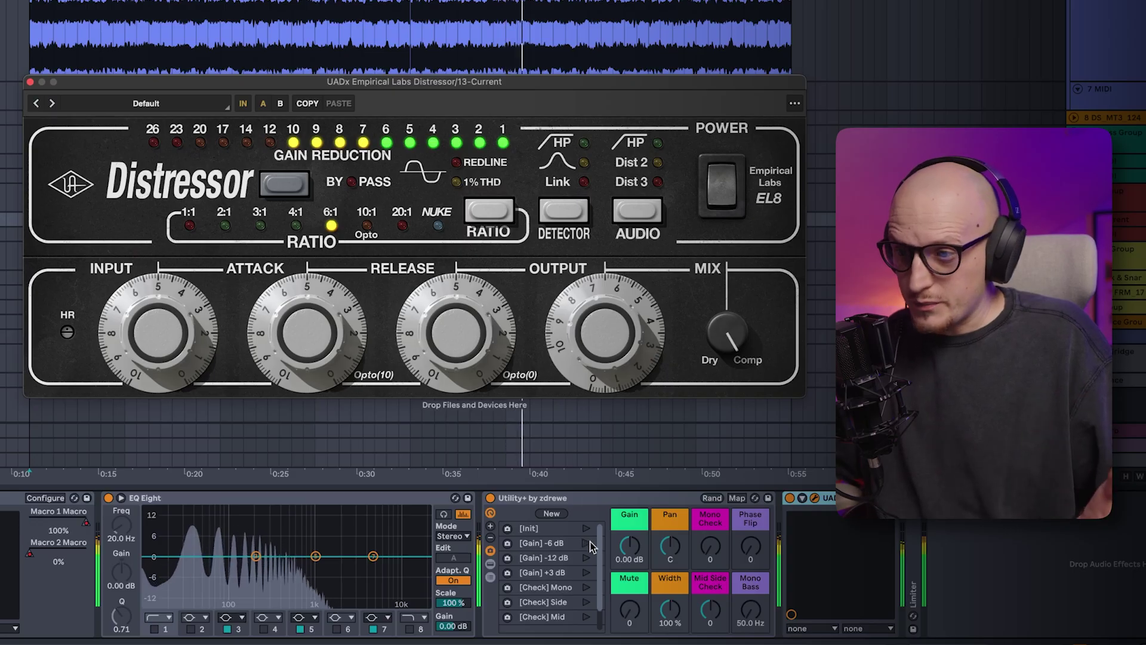
{"action": "left_click", "coordinate": [587, 544]}
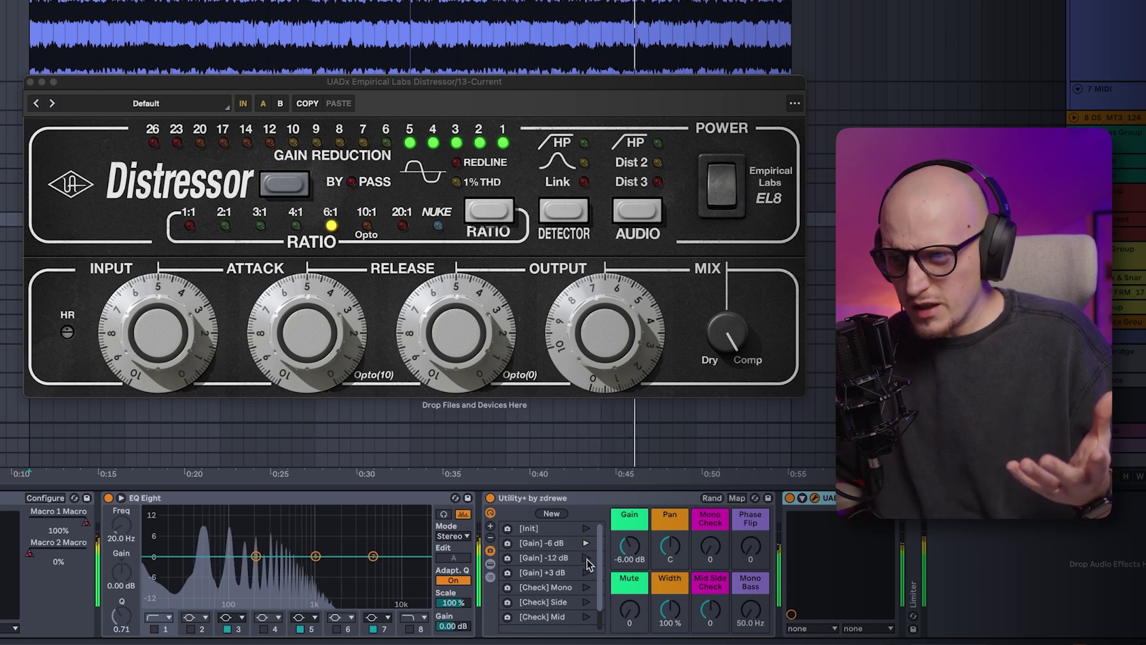
{"action": "left_click", "coordinate": [586, 559]}
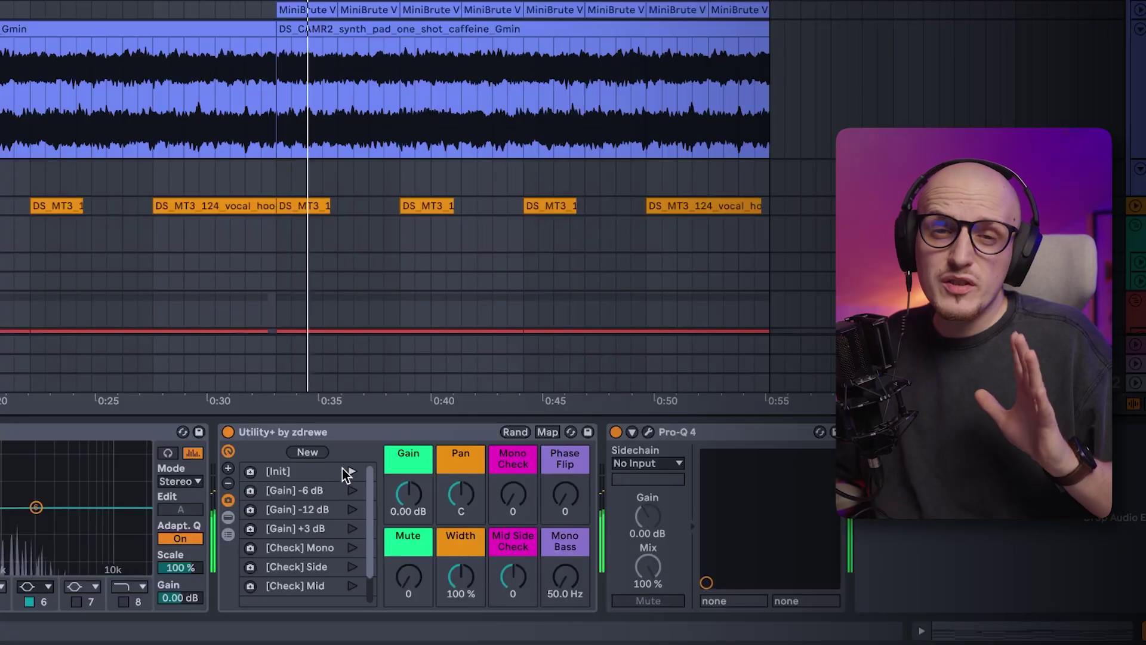
Launch the [Init] variation of the Utility+ rack before Pro-Q 4, followed by [Check] Side.
{"action": "right_click", "coordinate": [342, 468]}
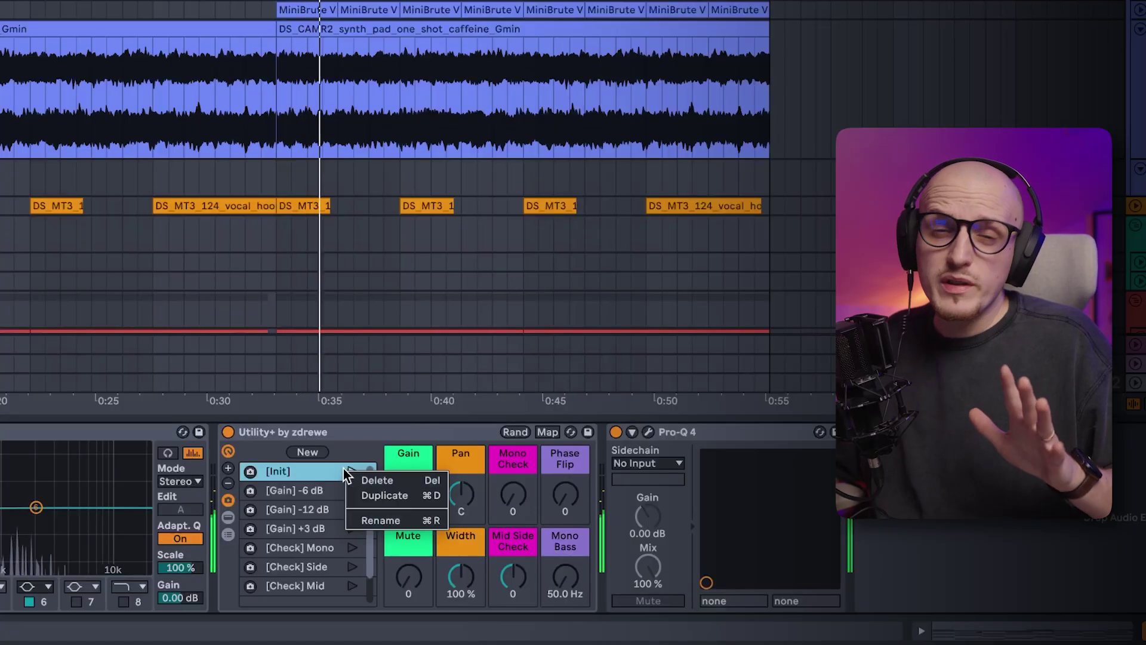
{"action": "left_click", "coordinate": [343, 468]}
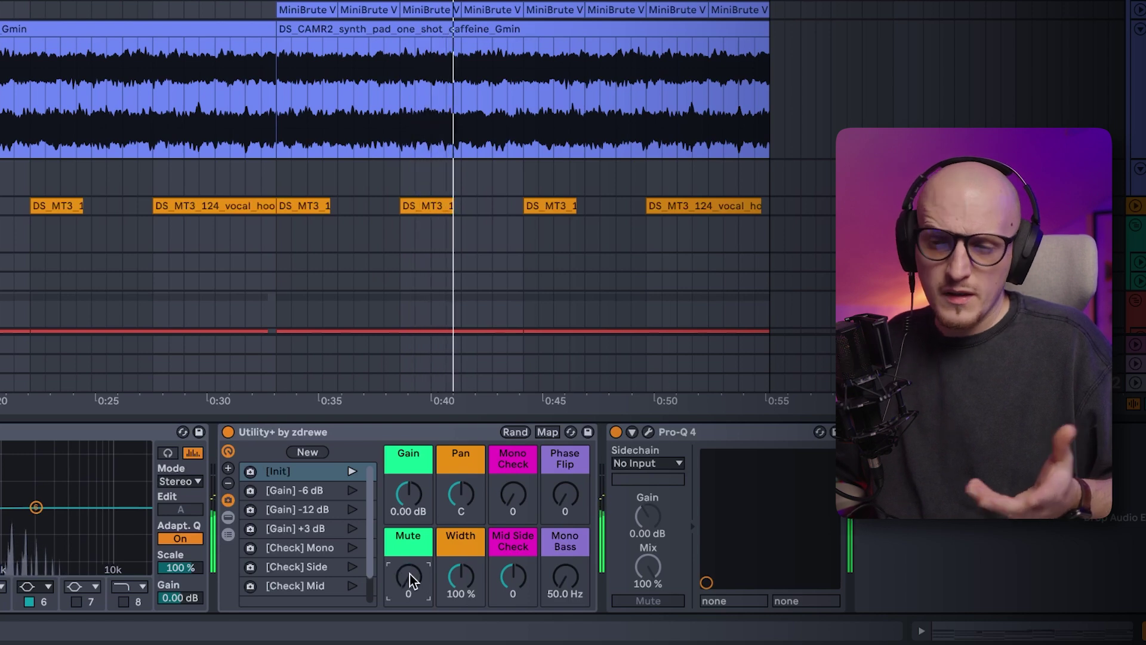
{"action": "left_click", "coordinate": [355, 568]}
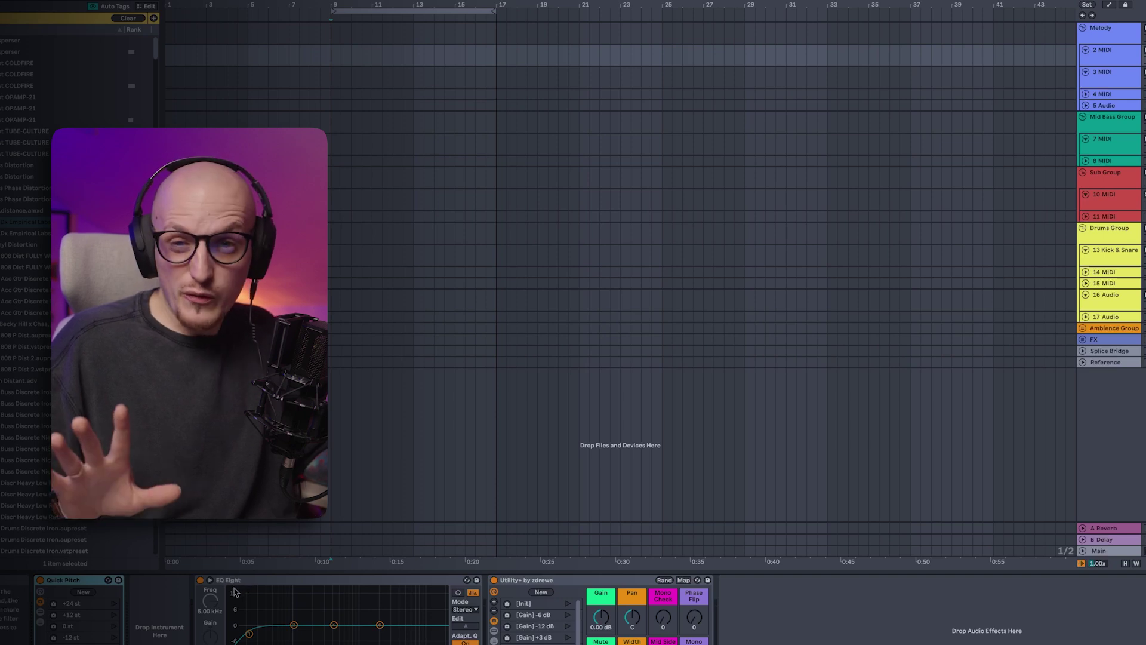
Select the EQ Eight and Utility+ devices in the default chain and open the options of the 2 MIDI track.
{"action": "left_click", "coordinate": [288, 581]}
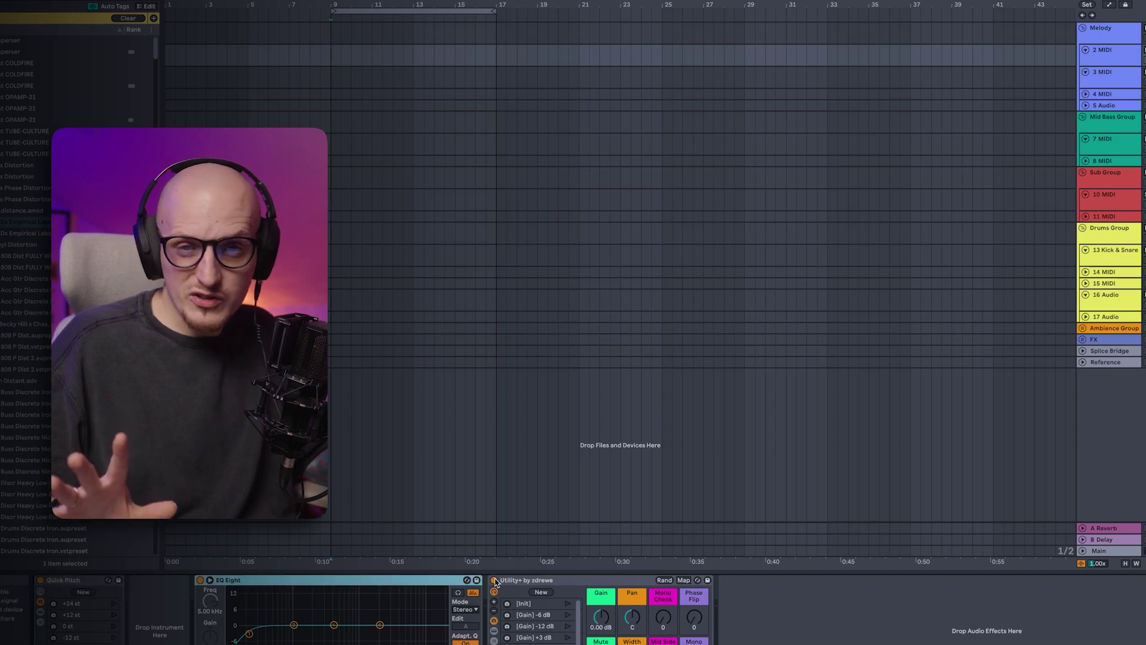
{"action": "left_click", "coordinate": [537, 583]}
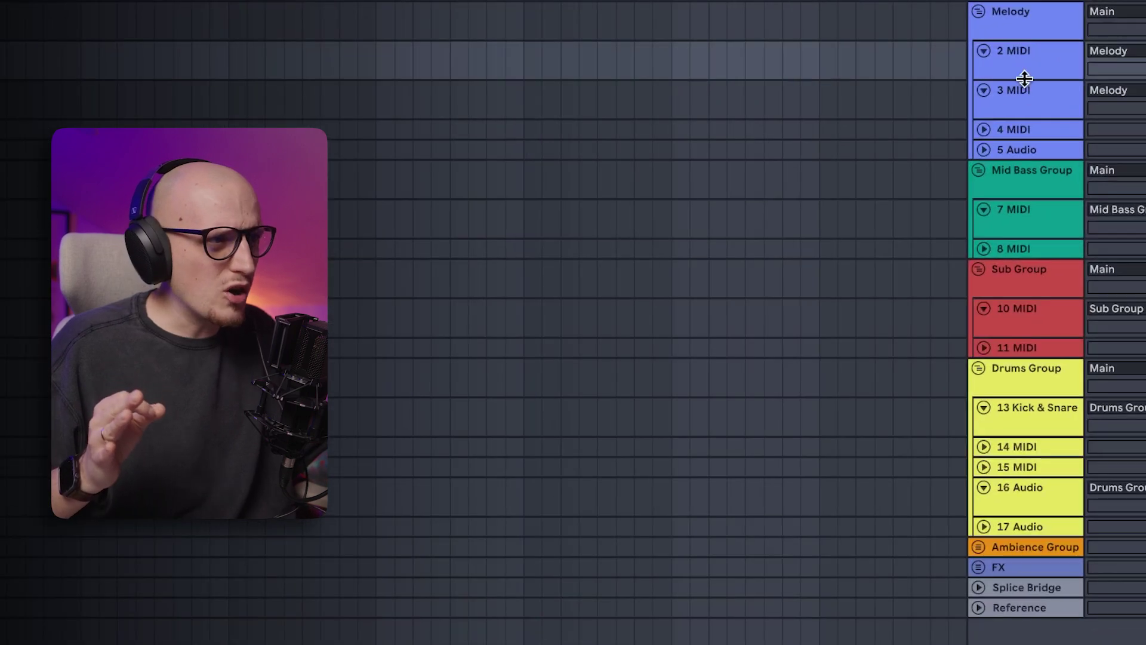
{"action": "right_click", "coordinate": [1115, 54]}
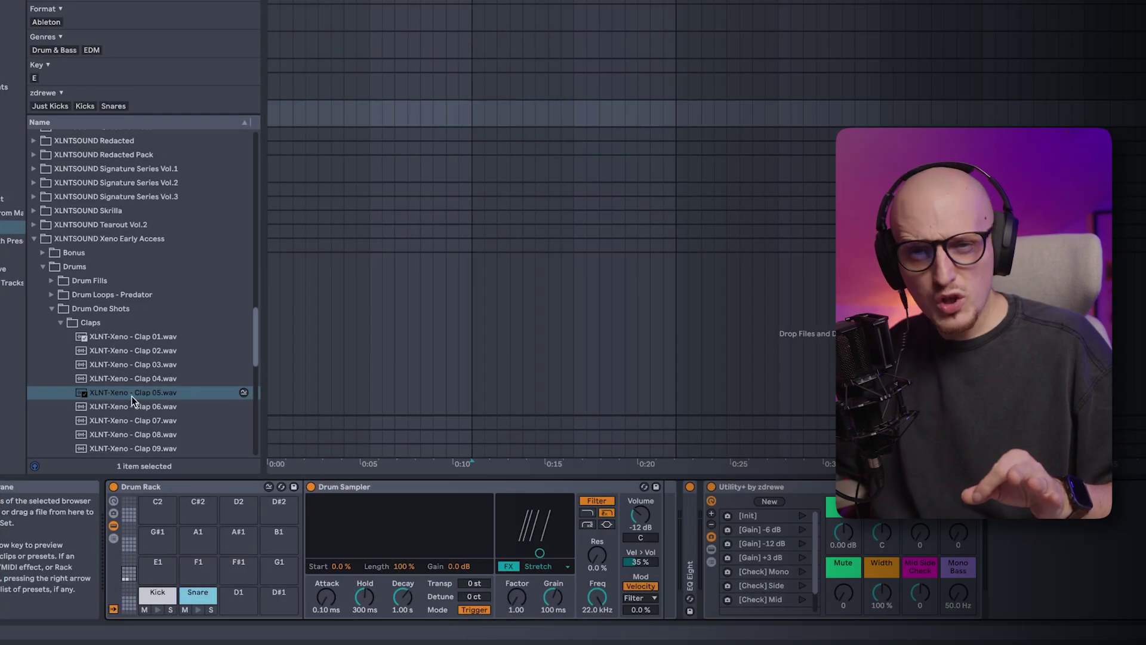
Load XLNT-Xeno - Clap 05.wav onto the Drum Rack's F#1 pad and convert its Simpler to a Drum Sampler.
{"action": "left_click_drag", "start_coordinate": [185, 395], "coordinate": [237, 571]}
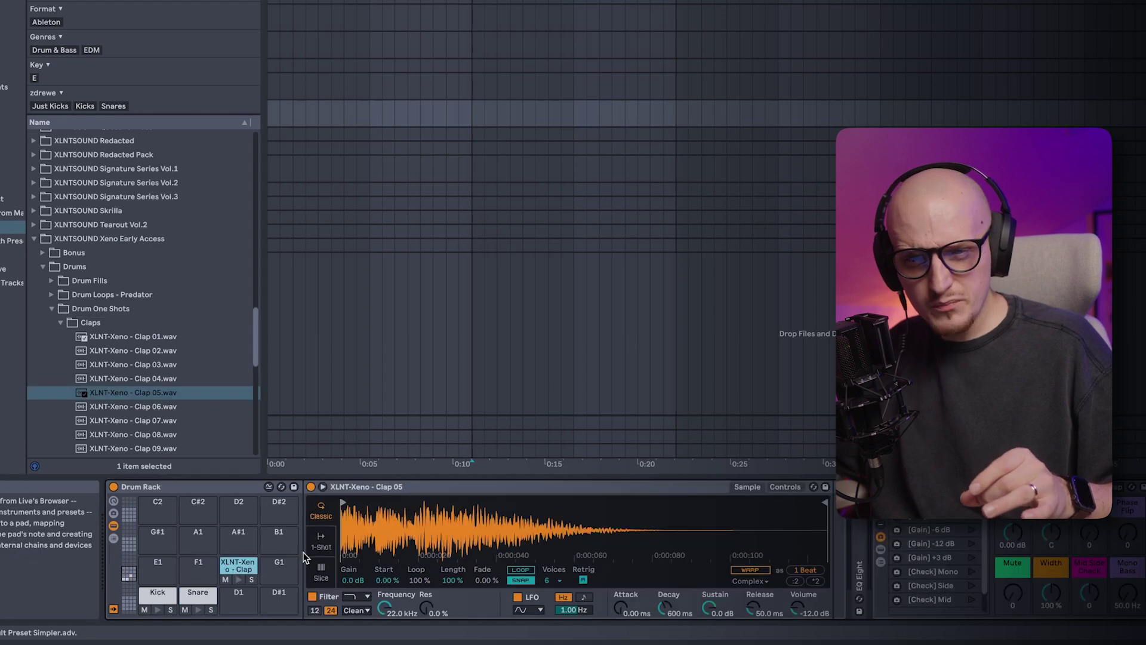
{"action": "left_click", "coordinate": [451, 488]}
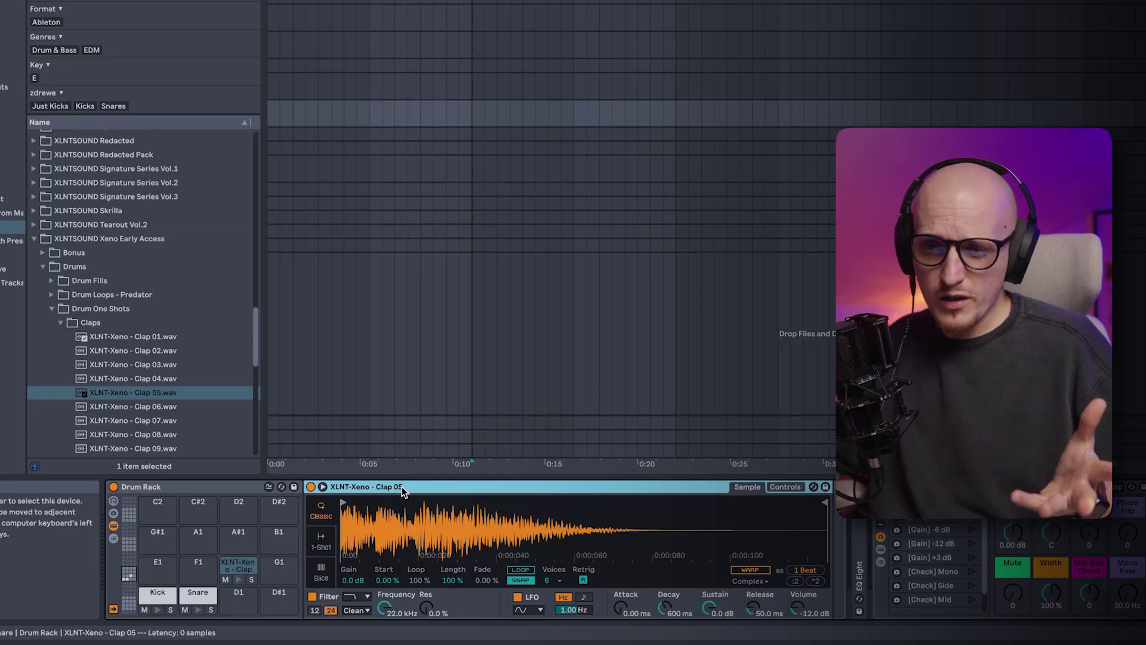
{"action": "right_click", "coordinate": [402, 486]}
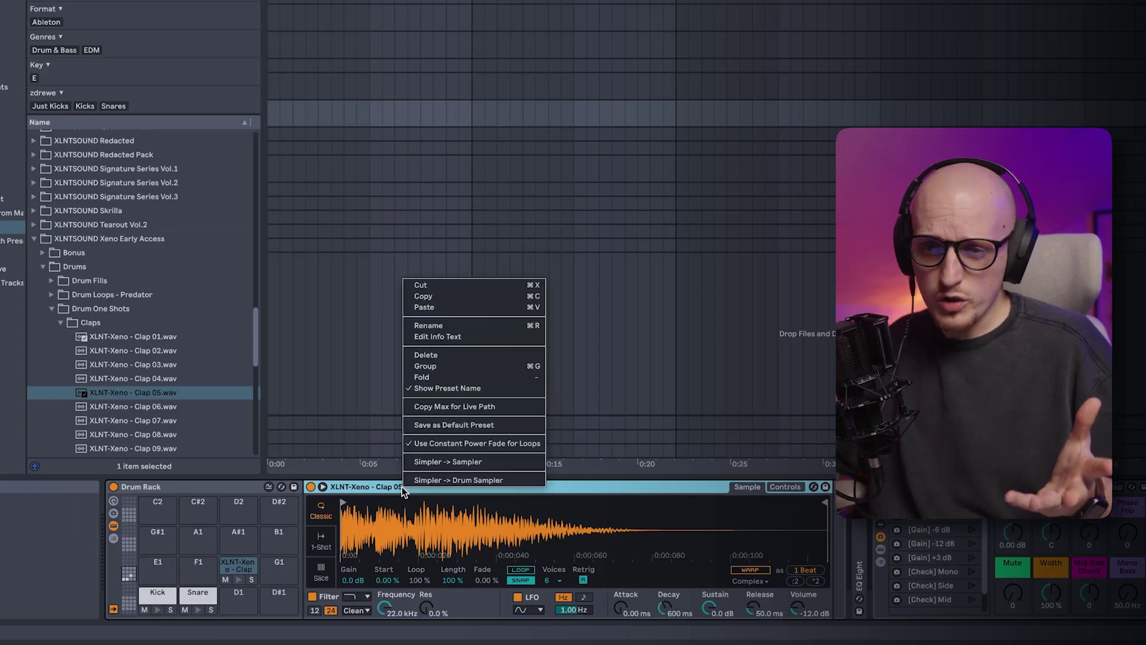
{"action": "left_click", "coordinate": [458, 480]}
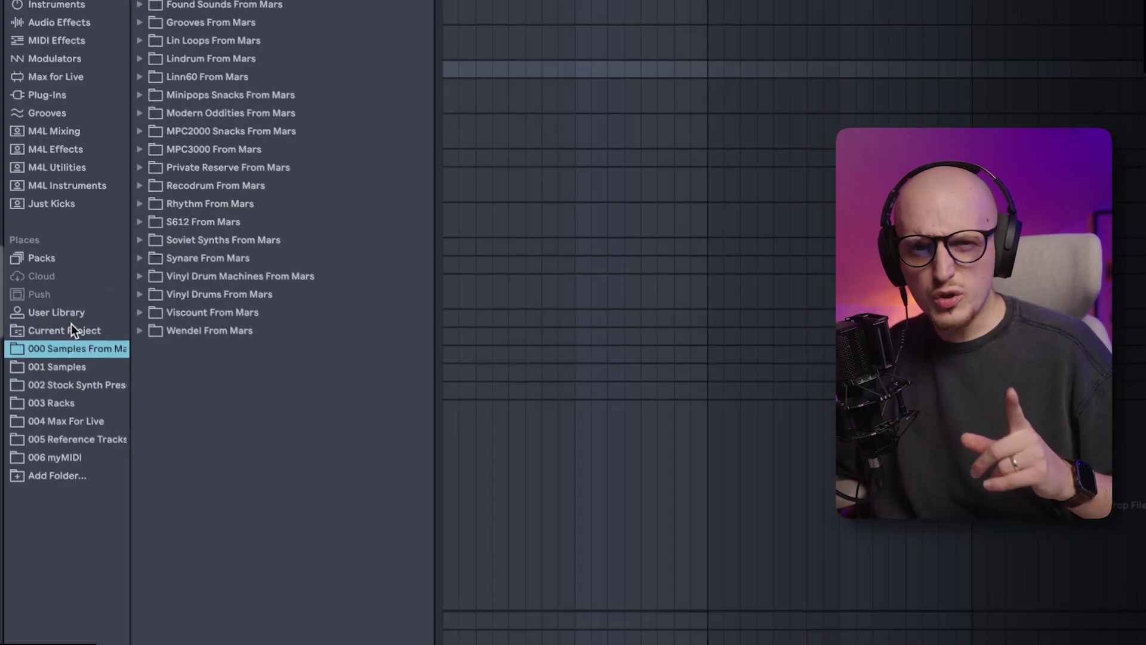
Save the Drum Sampler as a default preset in the User Library's Defaults > Dropping Samples > On Drum Rack folder.
{"action": "left_click", "coordinate": [66, 309]}
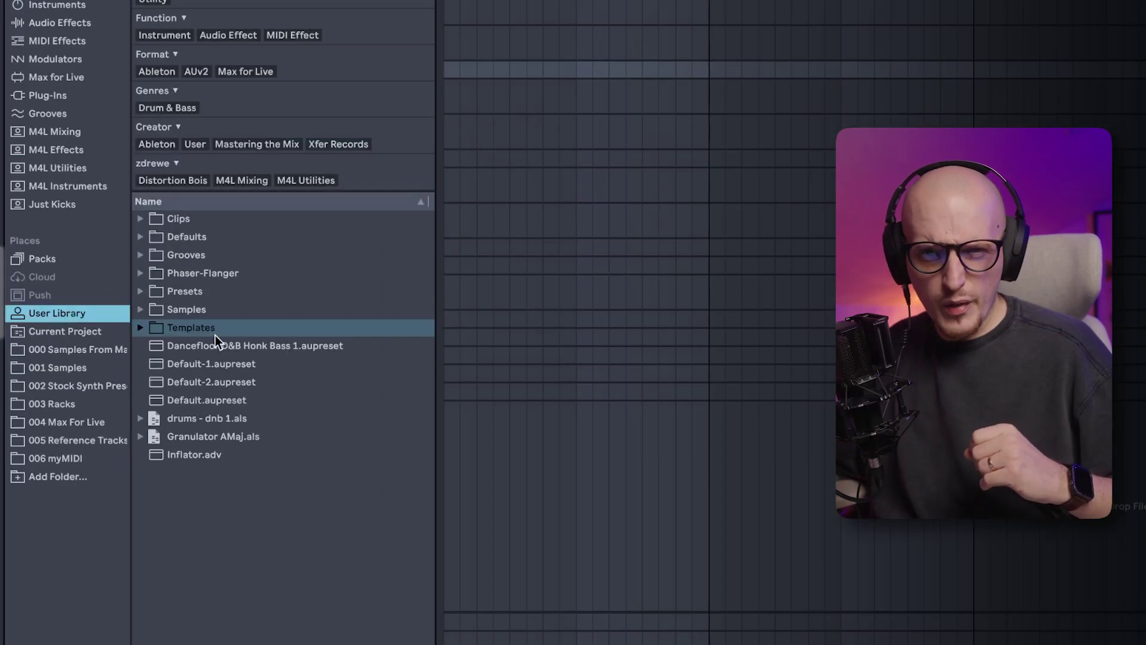
{"action": "left_click", "coordinate": [141, 237]}
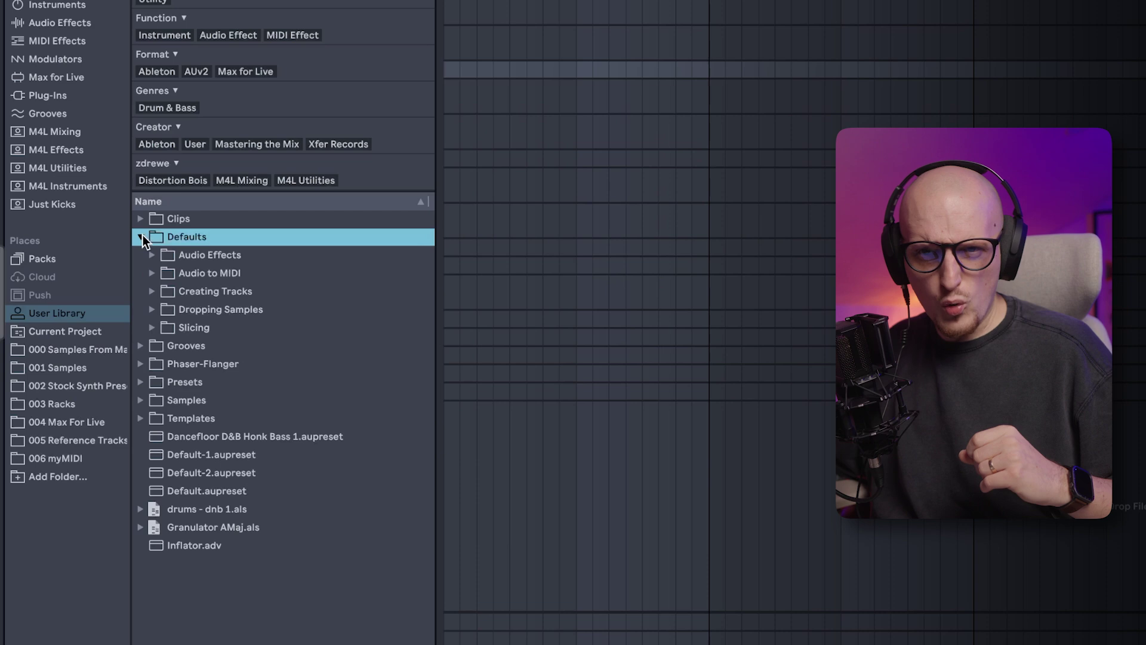
{"action": "left_click", "coordinate": [153, 310]}
{"action": "left_click", "coordinate": [216, 345]}
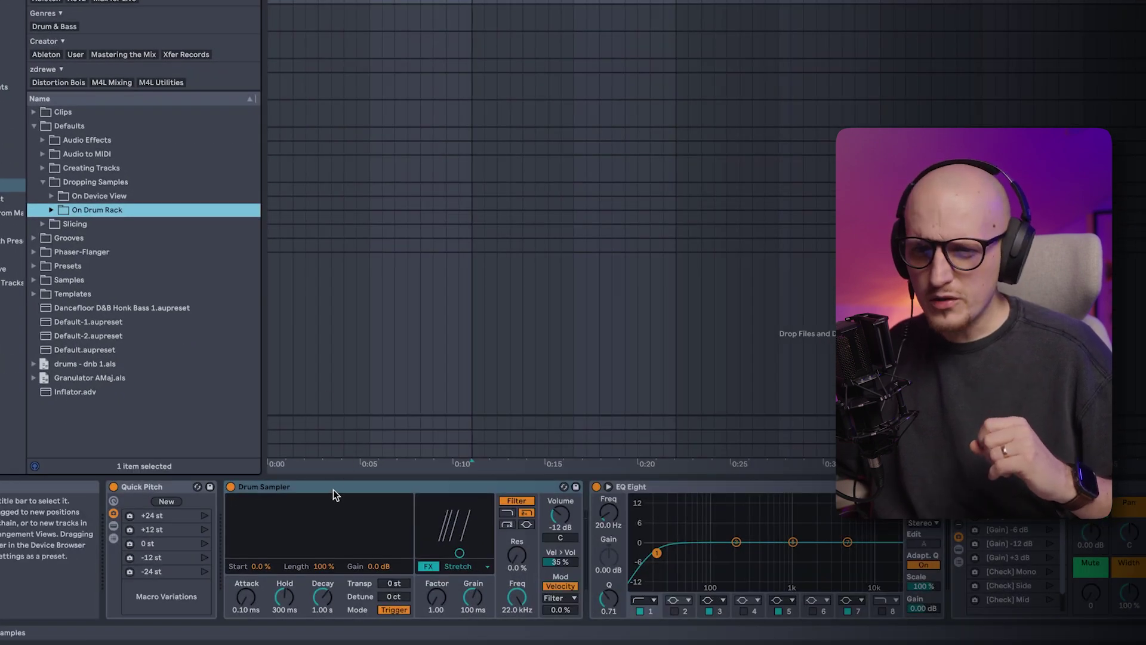
{"action": "left_click", "coordinate": [334, 489]}
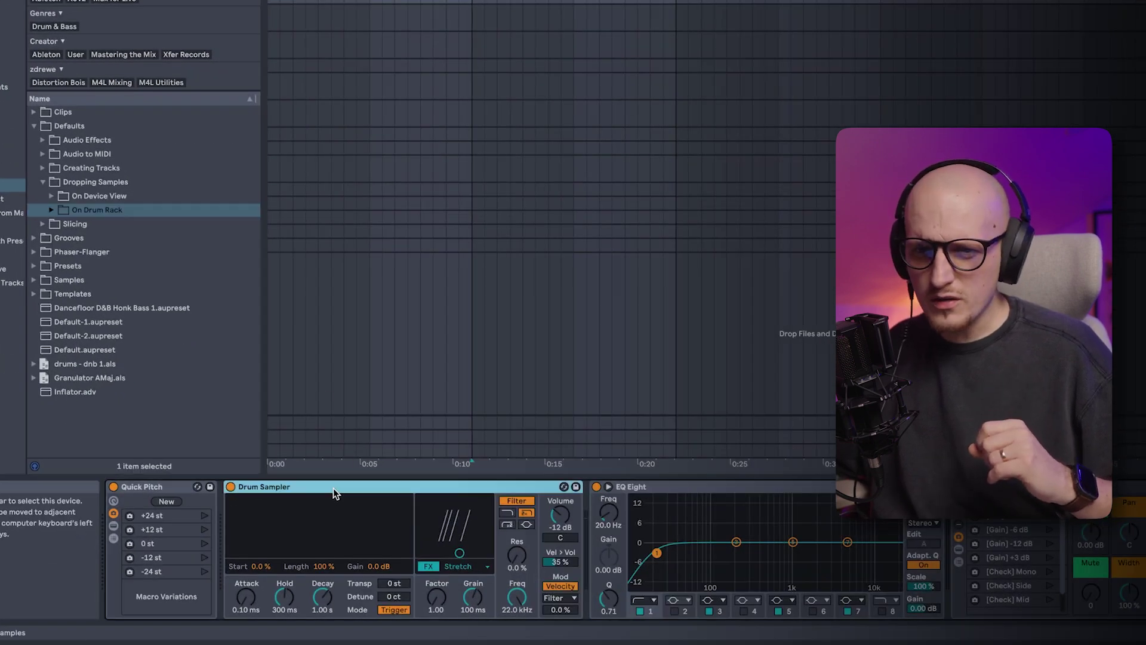
{"action": "left_click", "coordinate": [98, 216]}
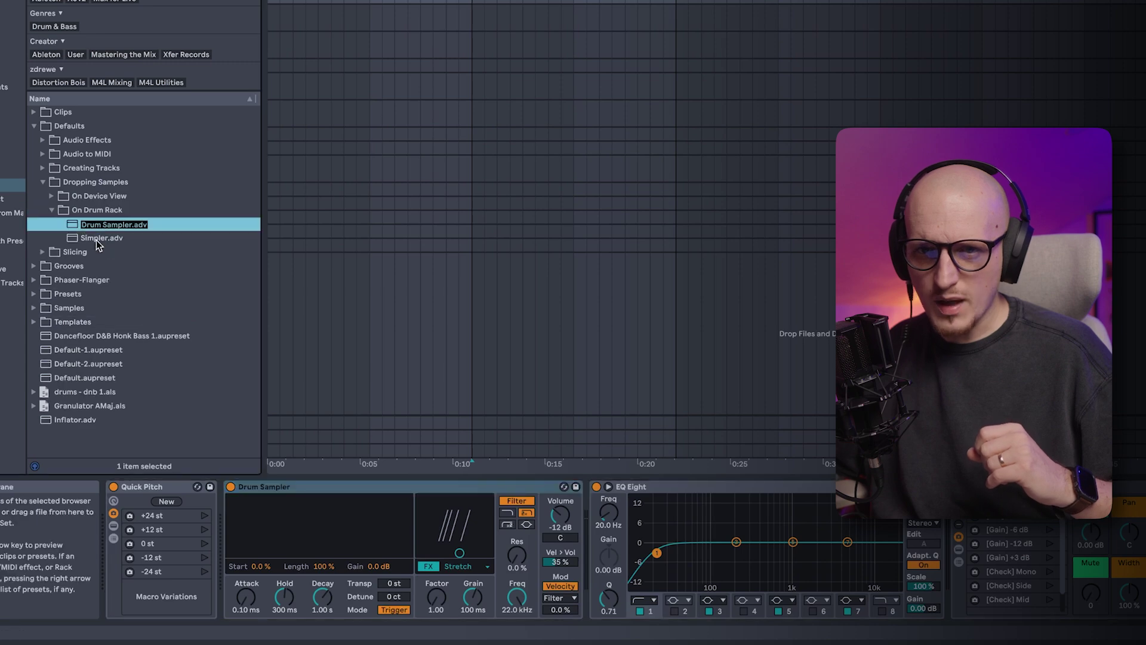
Delete the Simpler.adv preset from the On Drum Rack defaults folder.
{"action": "left_click", "coordinate": [106, 243]}
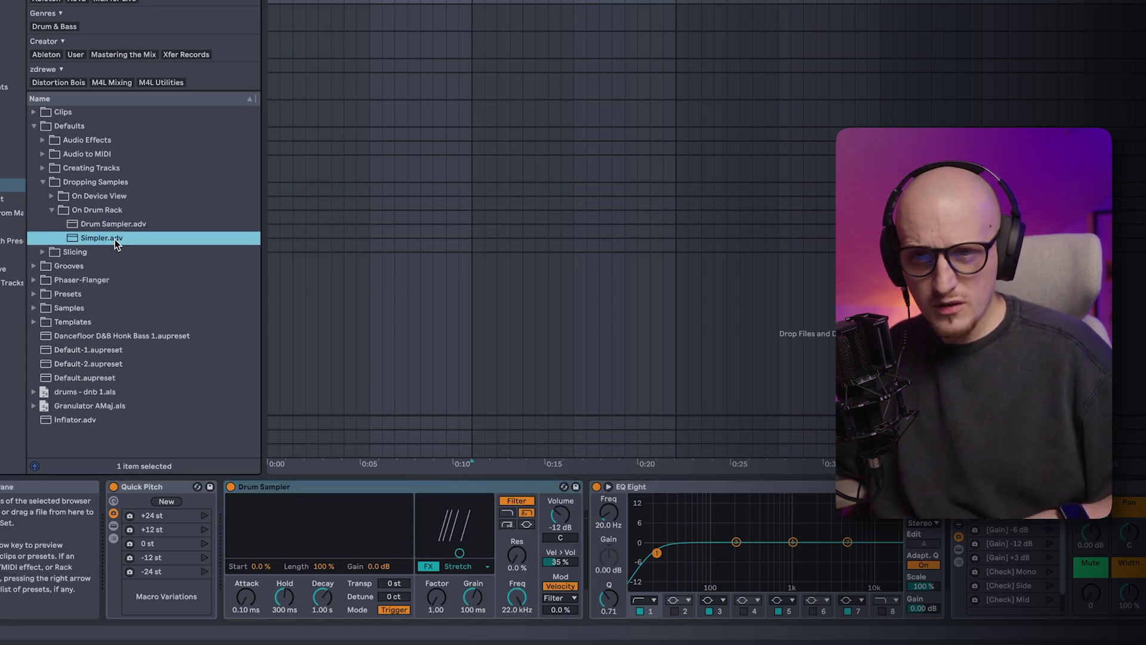
{"action": "right_click", "coordinate": [114, 239]}
{"action": "left_click", "coordinate": [129, 247]}
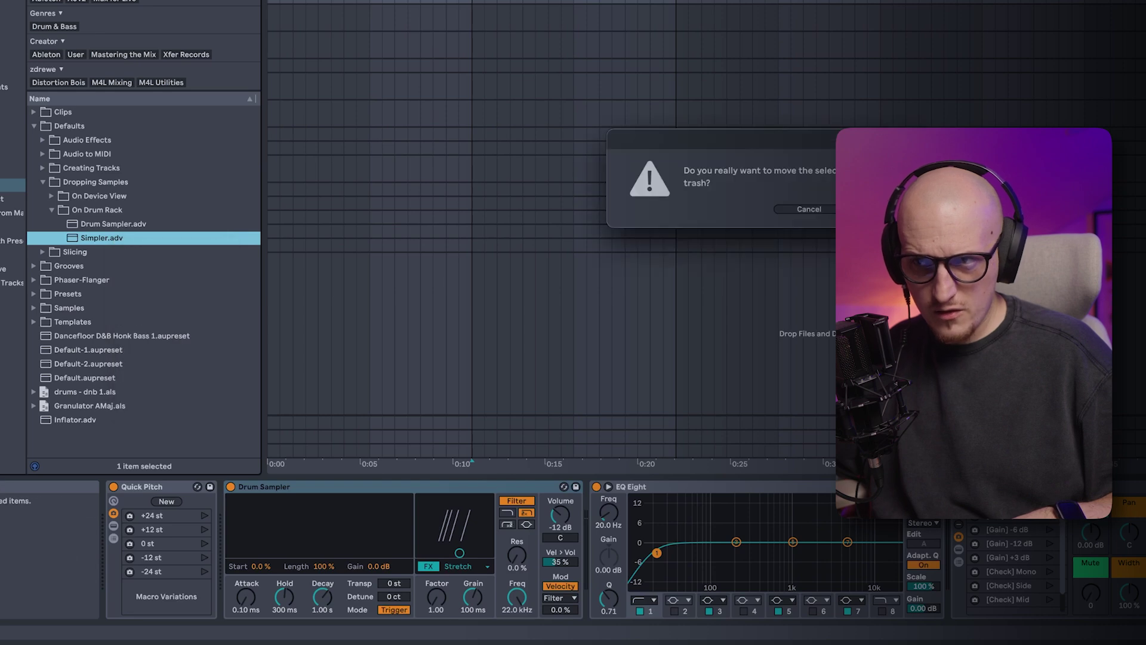
{"action": "key", "text": "Return"}
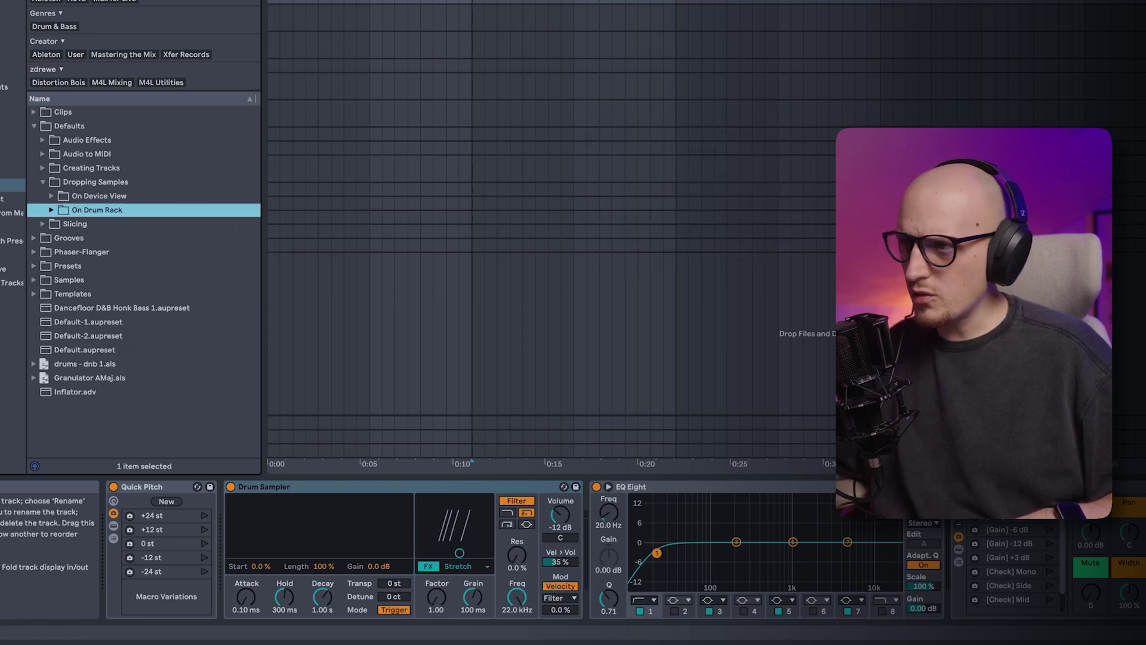
Load XLNT-Xeno - Clap 28.wav onto the Drum Rack's empty F#1 pad and select its device.
{"action": "left_click", "coordinate": [472, 113]}
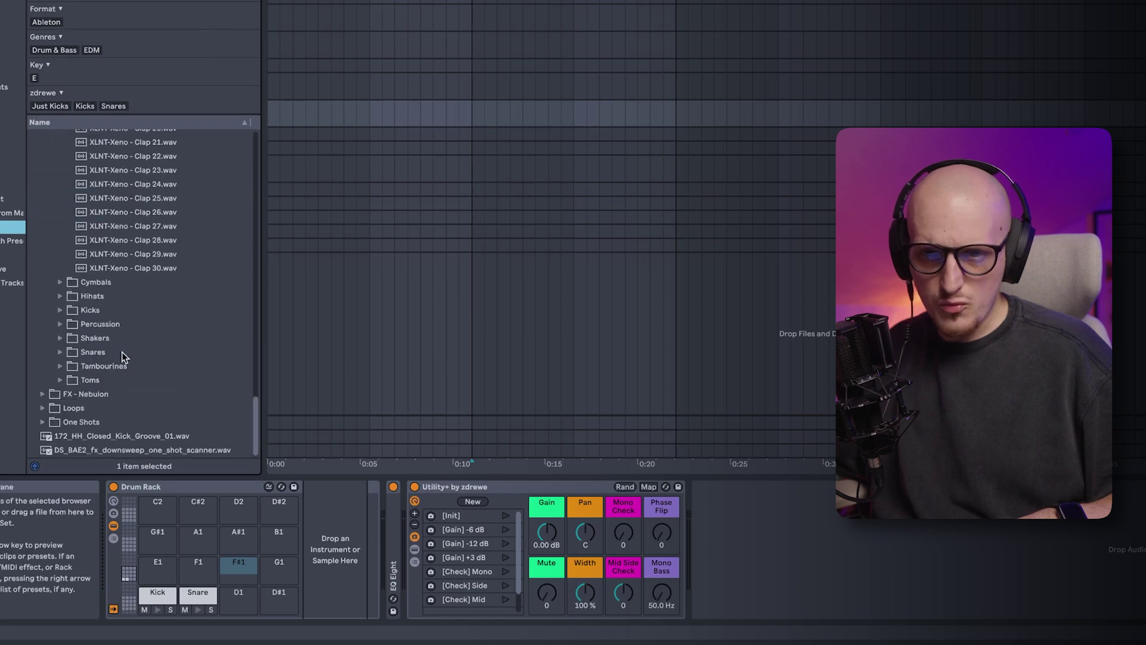
{"action": "scroll", "coordinate": [121, 352], "scroll_direction": "up", "scroll_amount": 1}
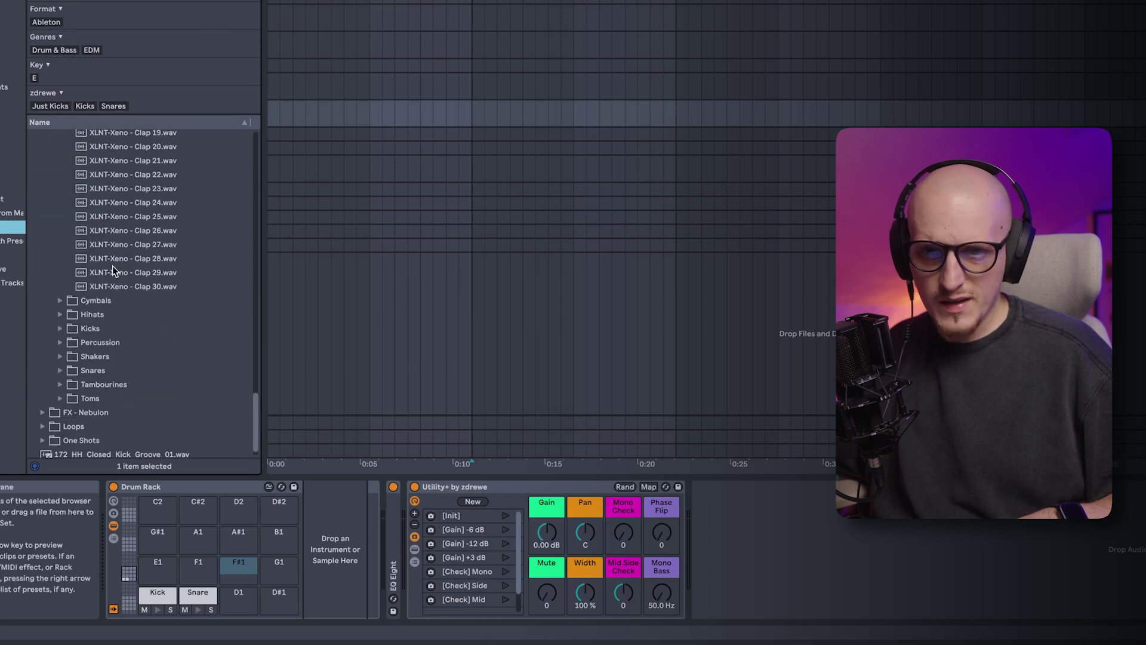
{"action": "left_click", "coordinate": [149, 260]}
{"action": "left_click_drag", "start_coordinate": [125, 261], "coordinate": [230, 391]}
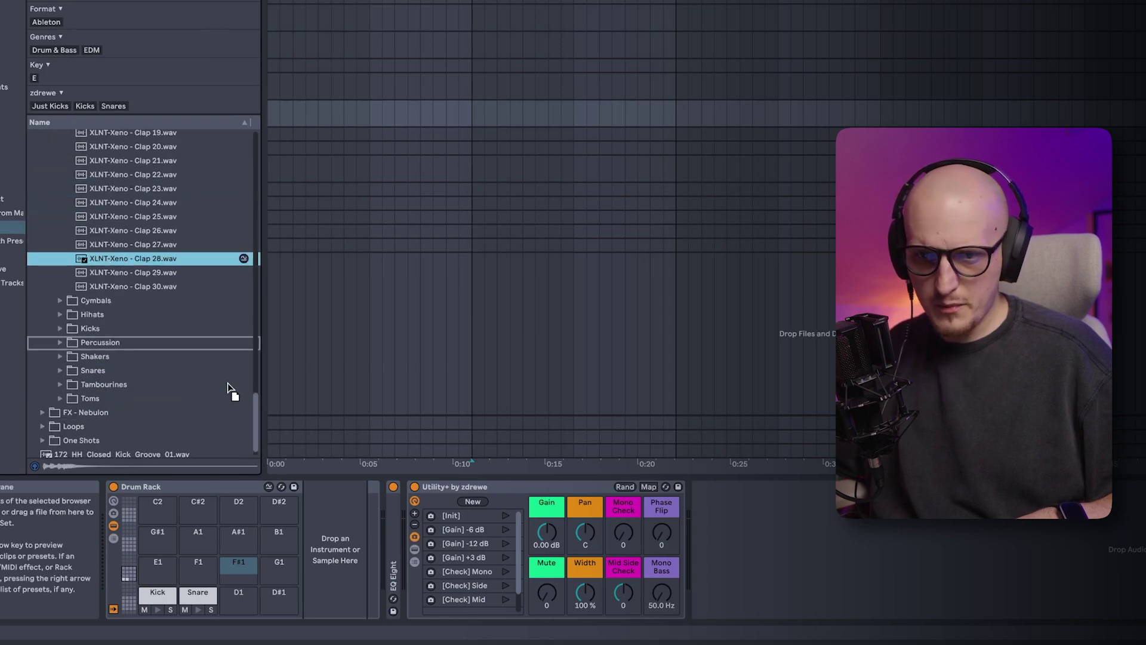
{"action": "left_click_drag", "start_coordinate": [238, 570], "coordinate": [238, 566]}
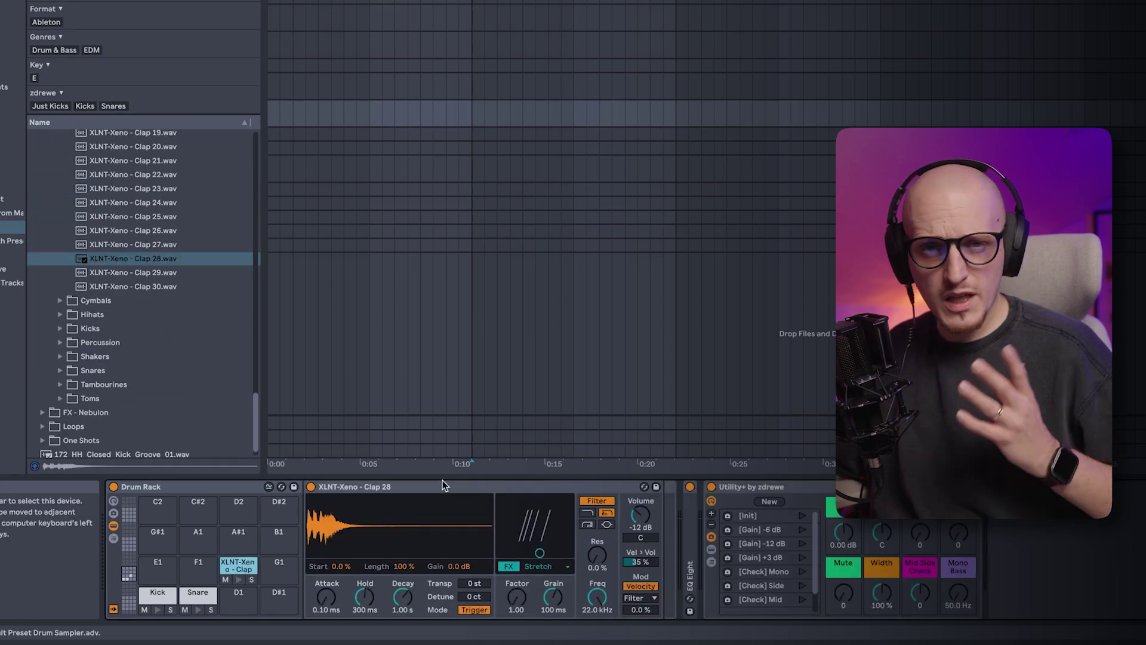
{"action": "left_click", "coordinate": [459, 487]}
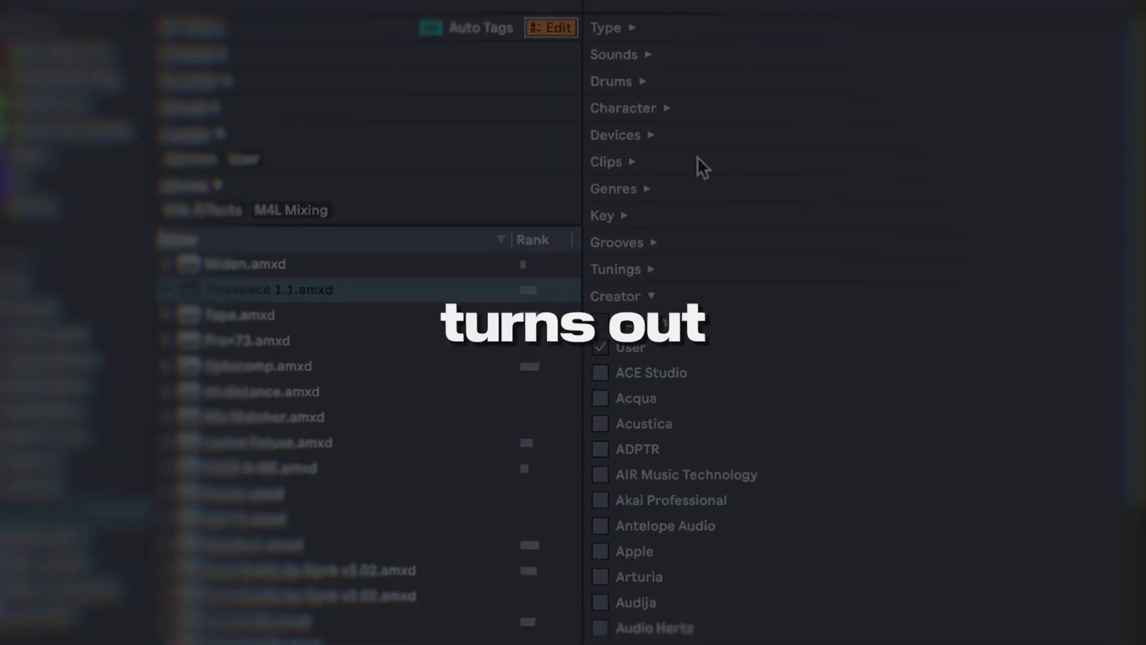
Filter the 001 Samples folder by the Kick and One Shot tags.
{"action": "scroll", "coordinate": [586, 41], "scroll_direction": "down", "scroll_amount": 15}
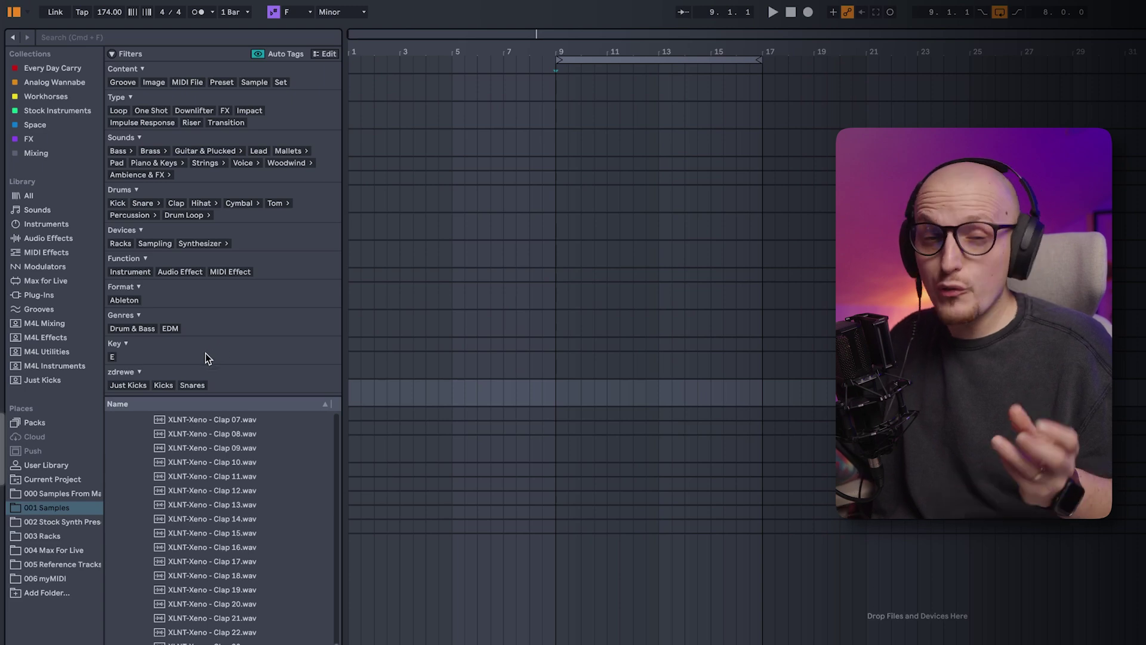
{"action": "left_click", "coordinate": [117, 204]}
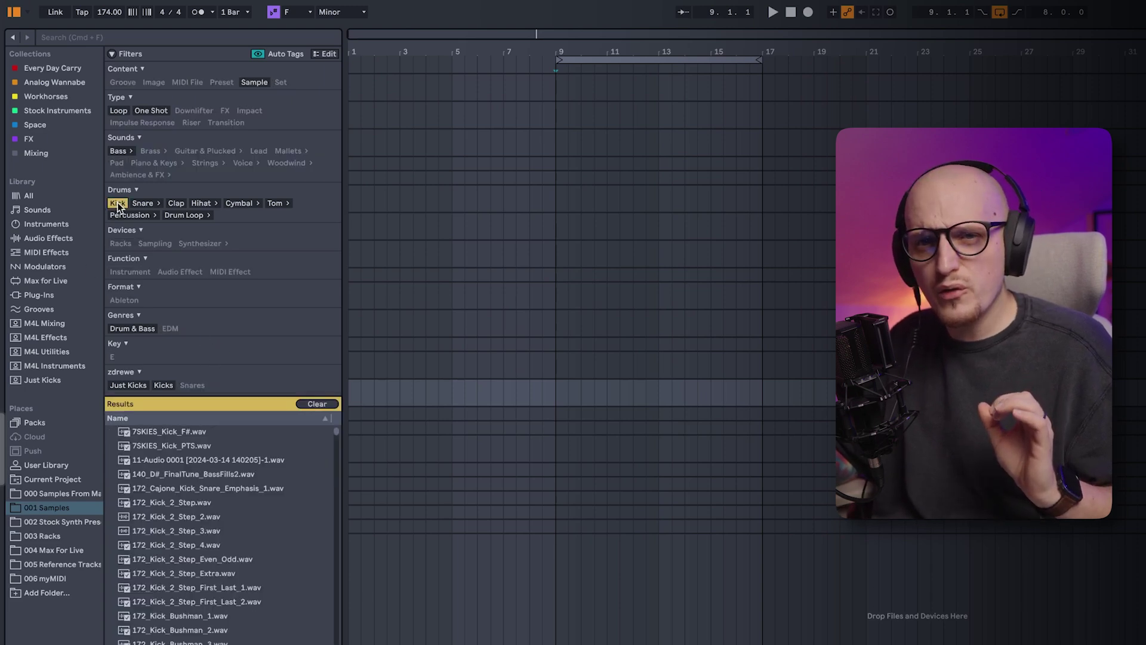
{"action": "left_click", "coordinate": [146, 111]}
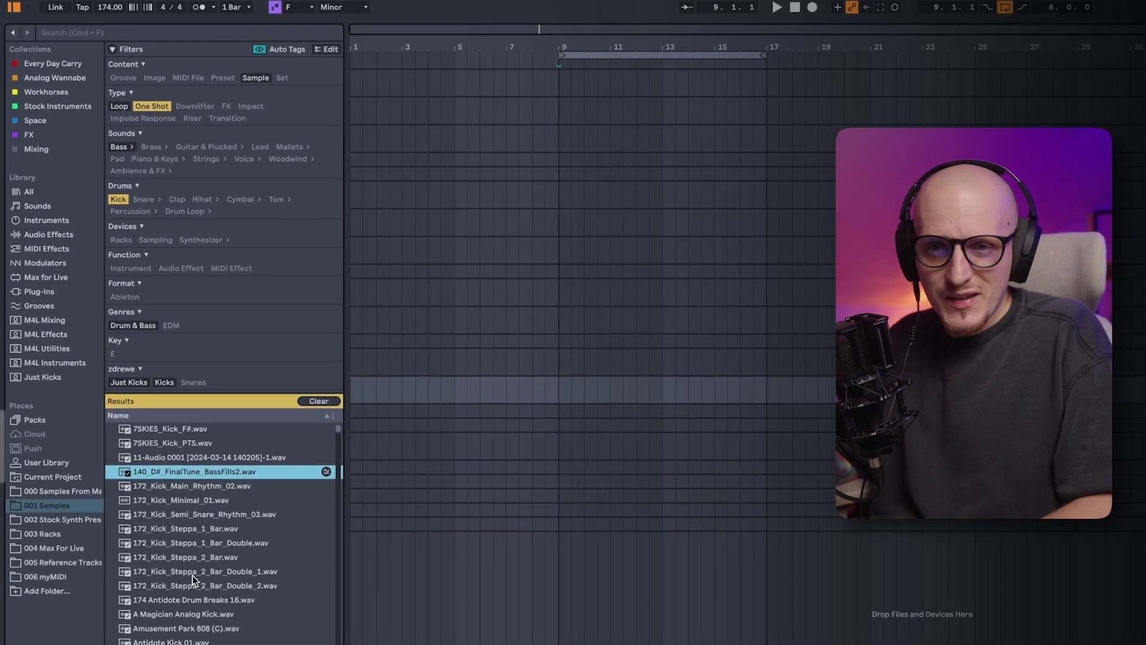
Audition filtered kick samples from 172_Kick_Steppa_2_Bar_Double_1.wav down to Antidote Kick 02.wav.
{"action": "left_click", "coordinate": [192, 567]}
{"action": "left_click", "coordinate": [295, 582]}
{"action": "key", "text": "Down"}
{"action": "key", "text": "Down"}
{"action": "key", "text": "Down"}
{"action": "key", "text": "Down"}
{"action": "key", "text": "Down"}
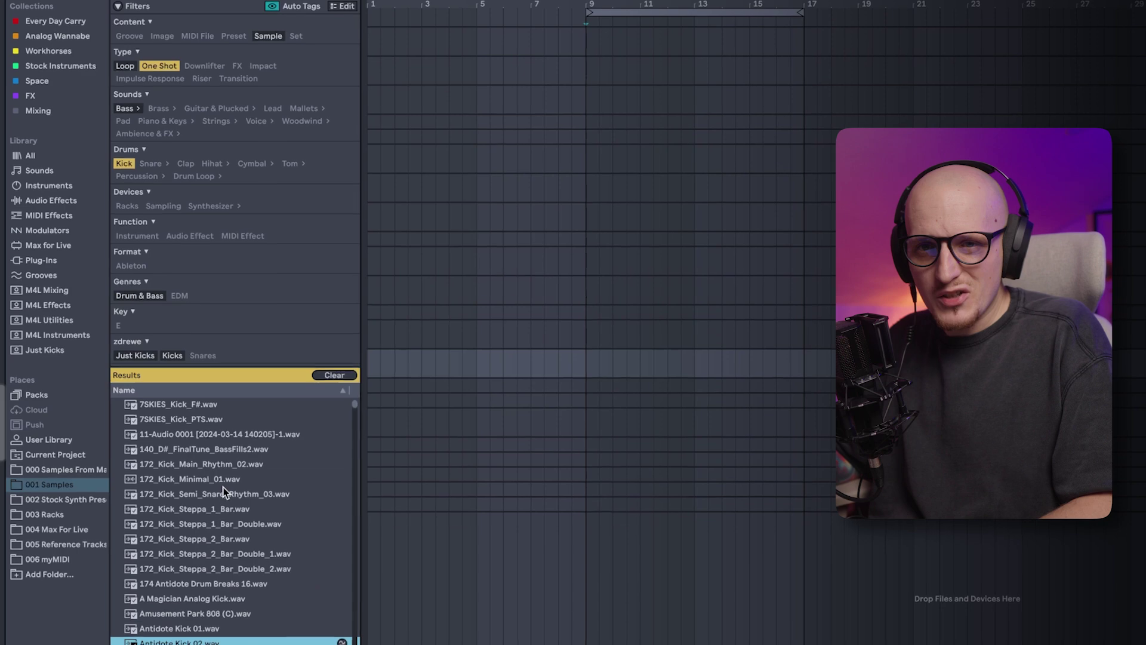
{"action": "left_click", "coordinate": [223, 434]}
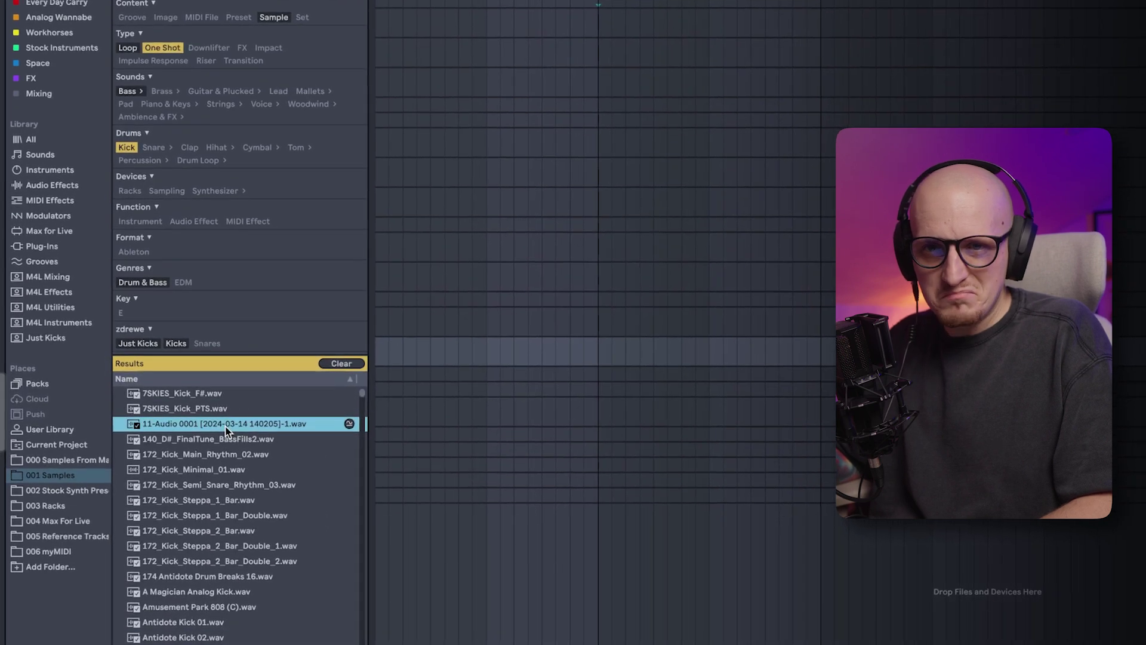
{"action": "key", "text": "Down"}
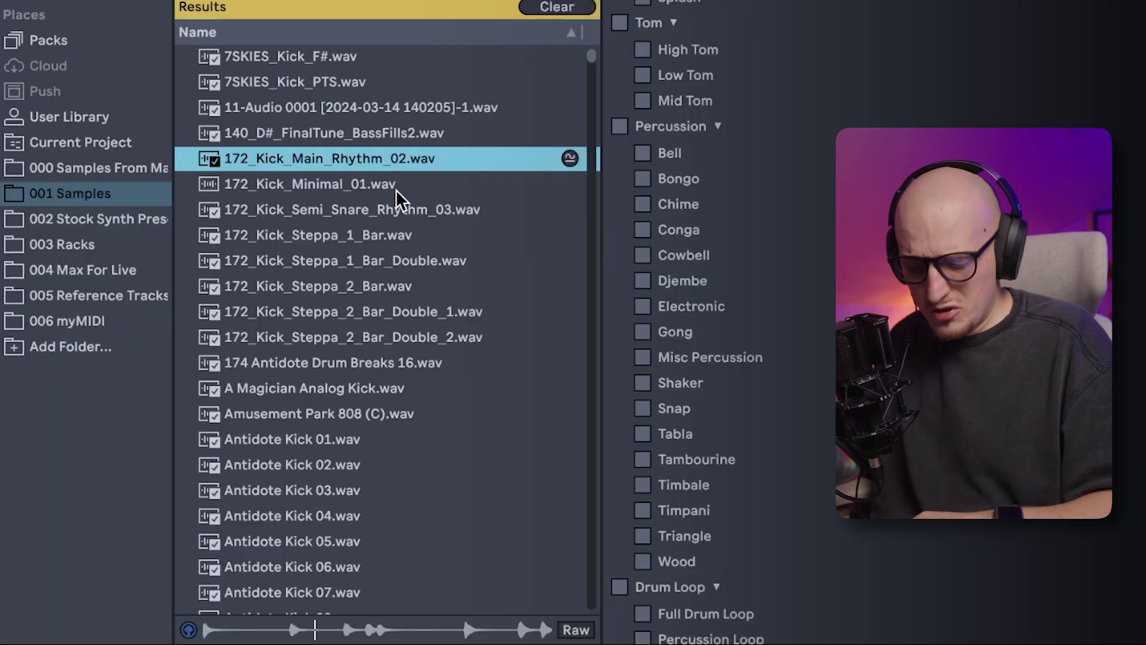
{"action": "key", "text": "Down"}
{"action": "key", "text": "Down"}
{"action": "key", "text": "Down"}
{"action": "key", "text": "Down"}
{"action": "key", "text": "Down"}
{"action": "key", "text": "Down"}
{"action": "key", "text": "Down"}
{"action": "key", "text": "Down"}
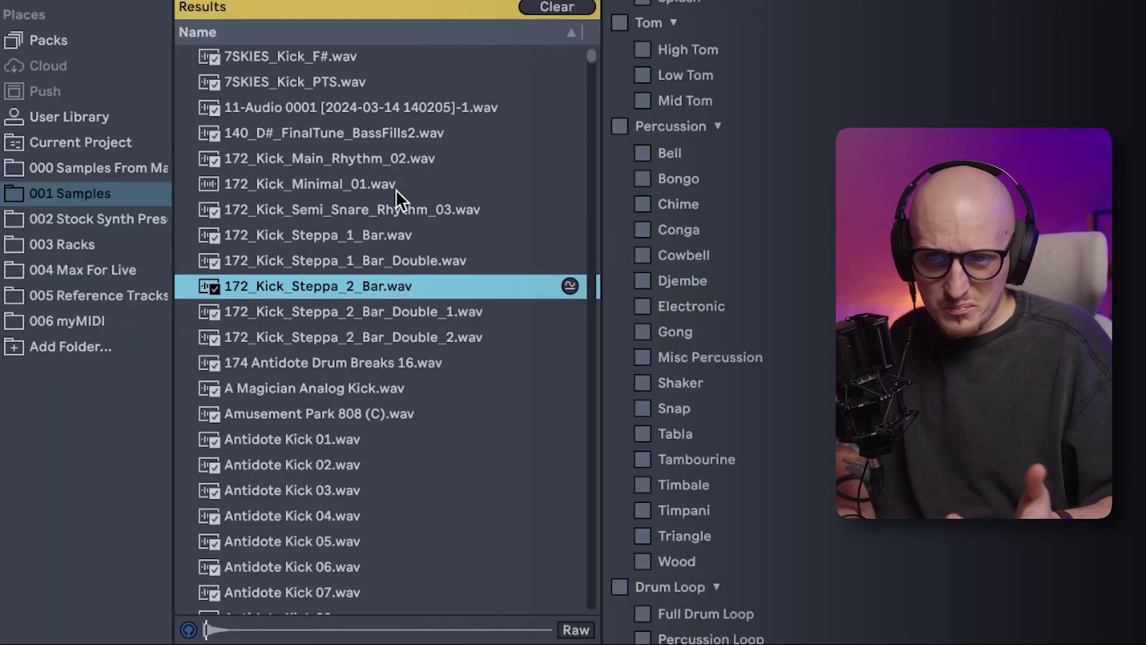
{"action": "key", "text": "Down"}
{"action": "key", "text": "Down"}
{"action": "key", "text": "Down"}
{"action": "key", "text": "Down"}
{"action": "key", "text": "Down"}
{"action": "key", "text": "Down"}
{"action": "key", "text": "Down"}
{"action": "key", "text": "Down"}
{"action": "key", "text": "Down"}
{"action": "key", "text": "Down"}
{"action": "key", "text": "Down"}
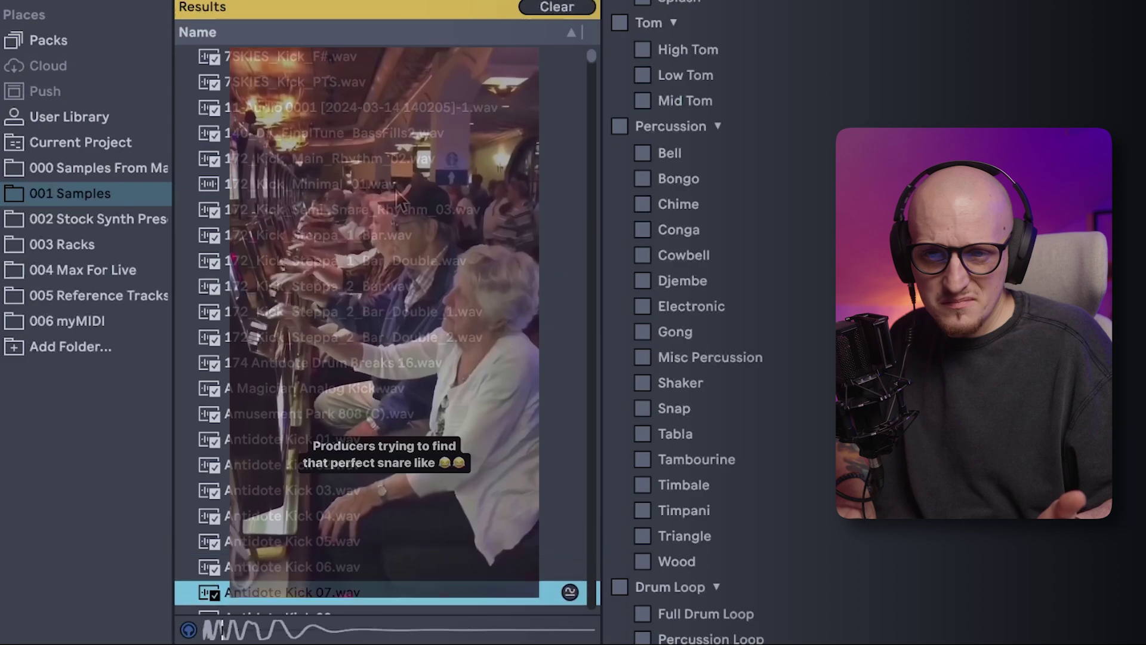
{"action": "key", "text": "Down"}
{"action": "key", "text": "Down"}
{"action": "key", "text": "Down"}
{"action": "key", "text": "Down"}
{"action": "key", "text": "Down"}
{"action": "key", "text": "Down"}
{"action": "key", "text": "Down"}
{"action": "key", "text": "Down"}
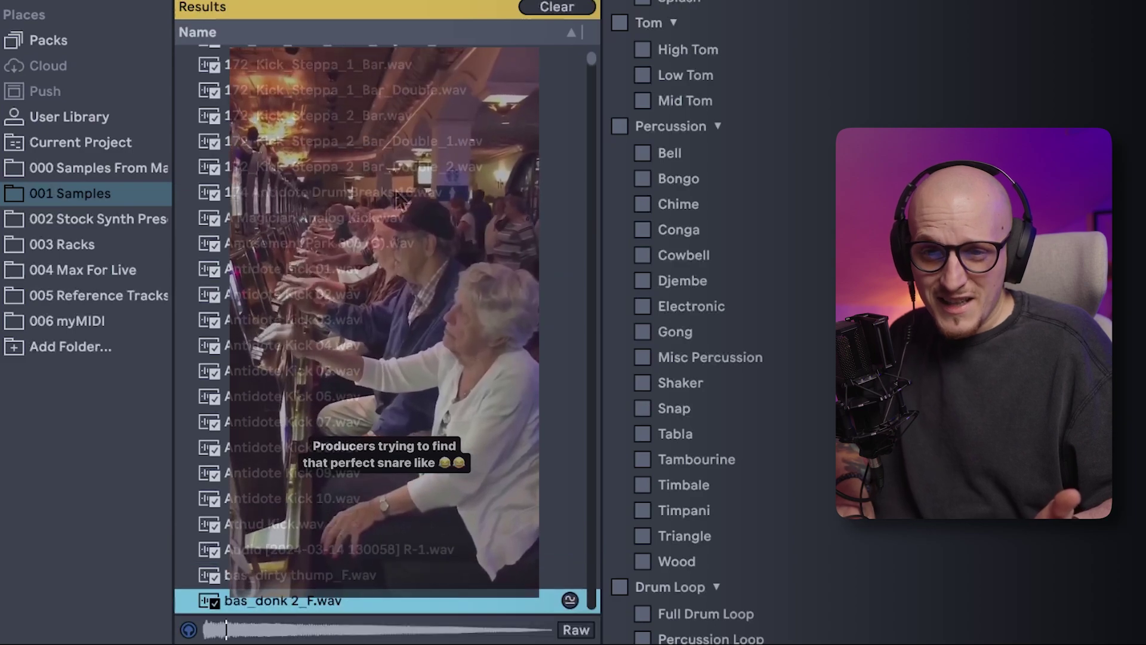
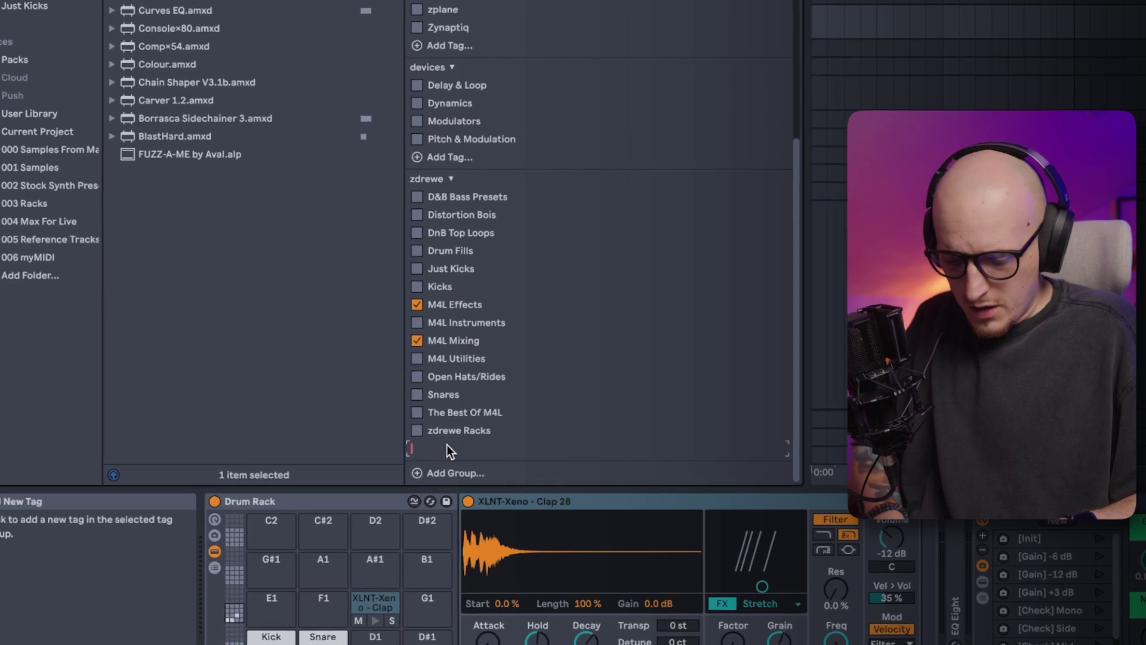
Add a tag named "snares that hit like my dads belt" to the zdrewe group.
{"action": "type", "text": "s tha"}
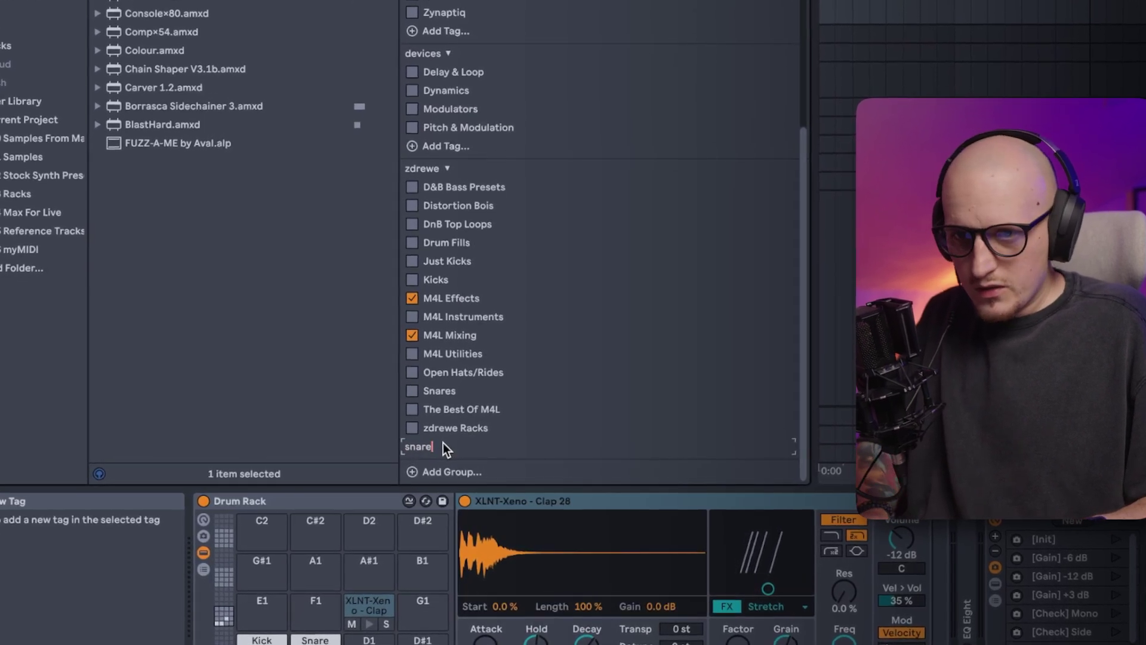
{"action": "type", "text": "t hit like"}
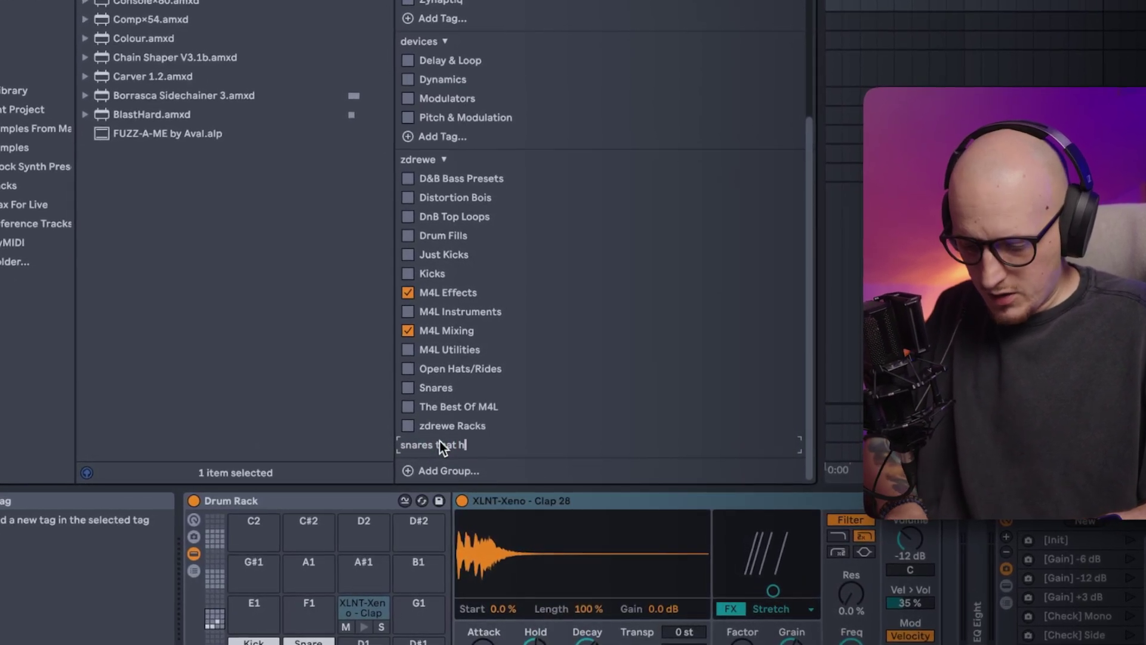
{"action": "type", "text": " my dads "}
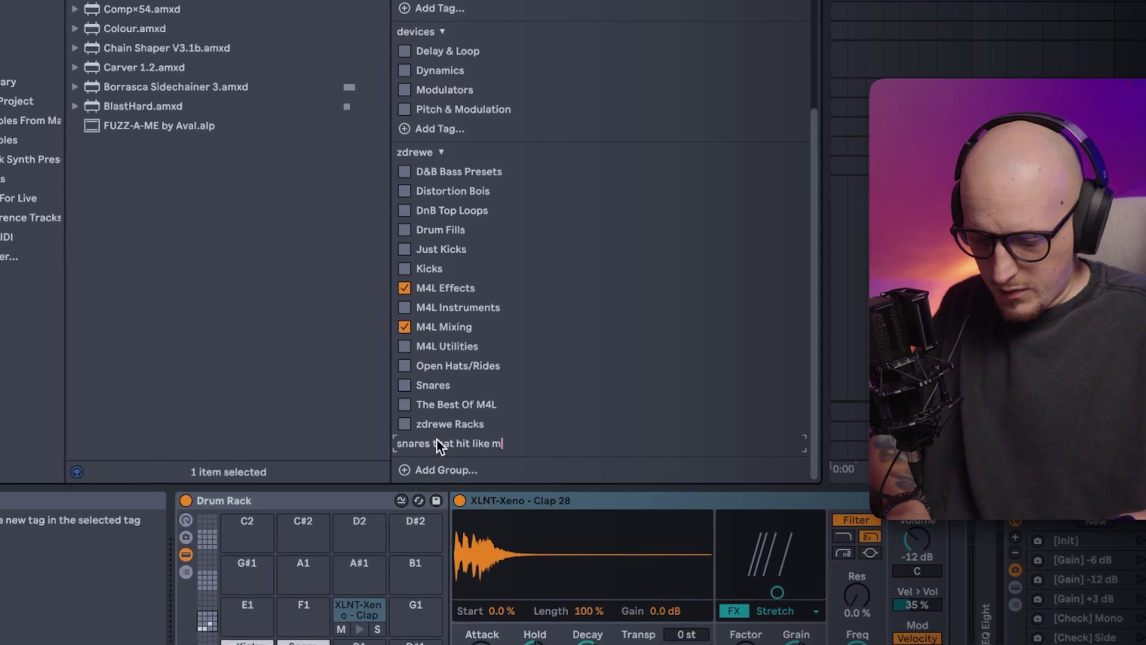
{"action": "type", "text": "belt"}
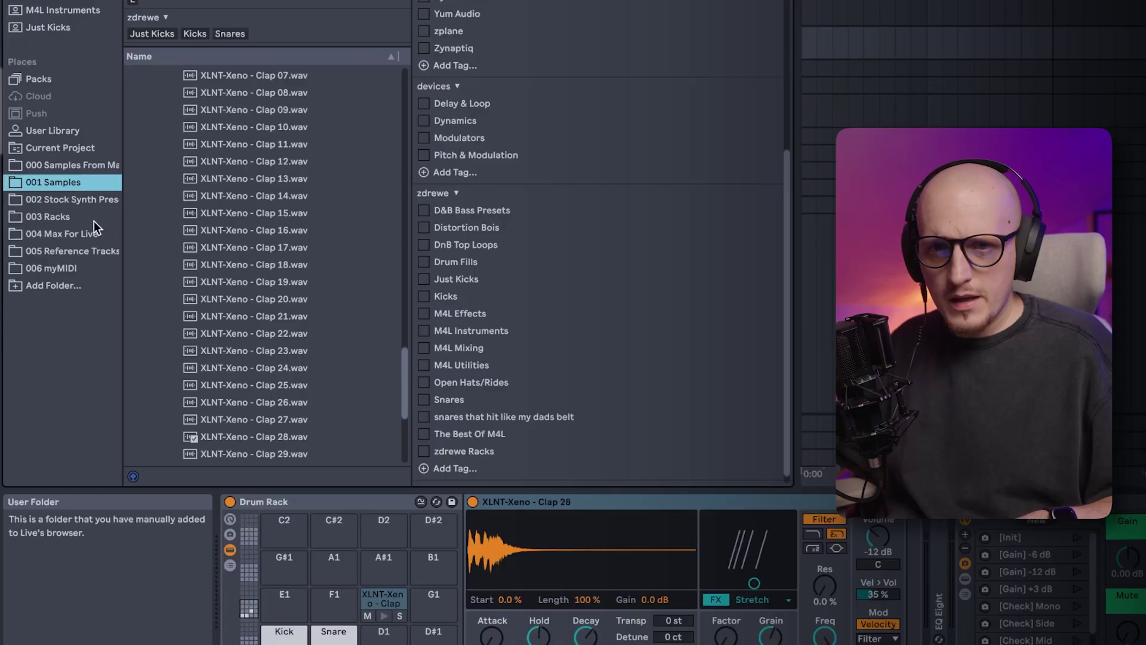
Collapse the Claps folder and expand Snares within the Drum One Shots of XLNTSOUND Xeno Early Access.
{"action": "scroll", "coordinate": [234, 244], "scroll_direction": "down", "scroll_amount": 2}
{"action": "scroll", "coordinate": [234, 244], "scroll_direction": "down", "scroll_amount": 4}
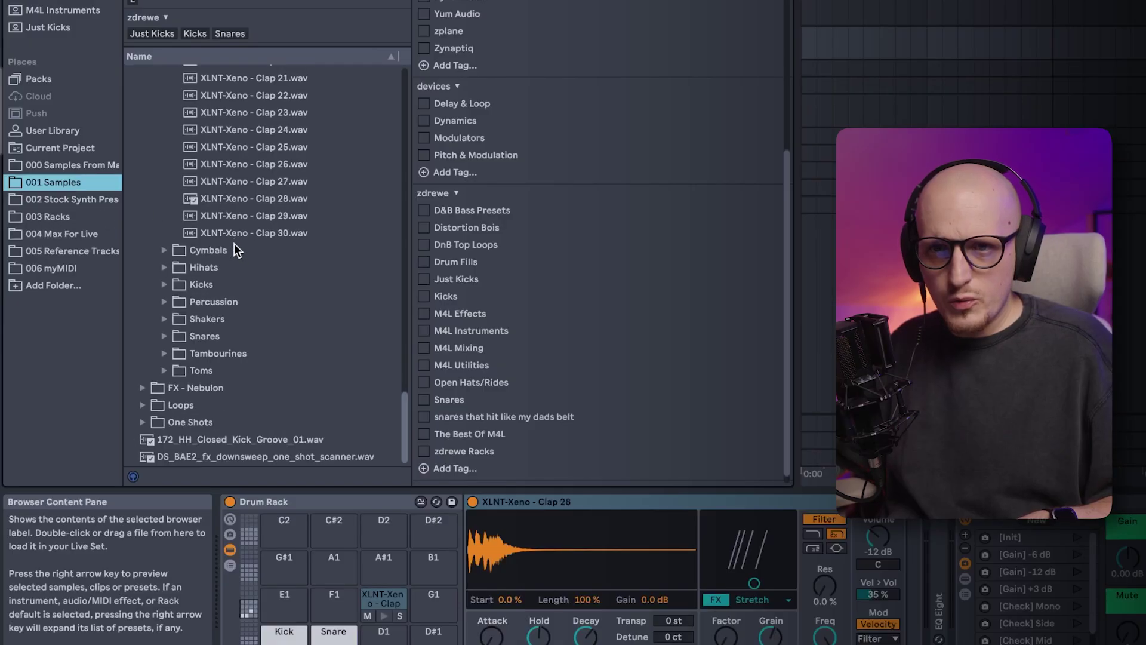
{"action": "scroll", "coordinate": [239, 263], "scroll_direction": "up", "scroll_amount": 8}
{"action": "left_click", "coordinate": [163, 131]}
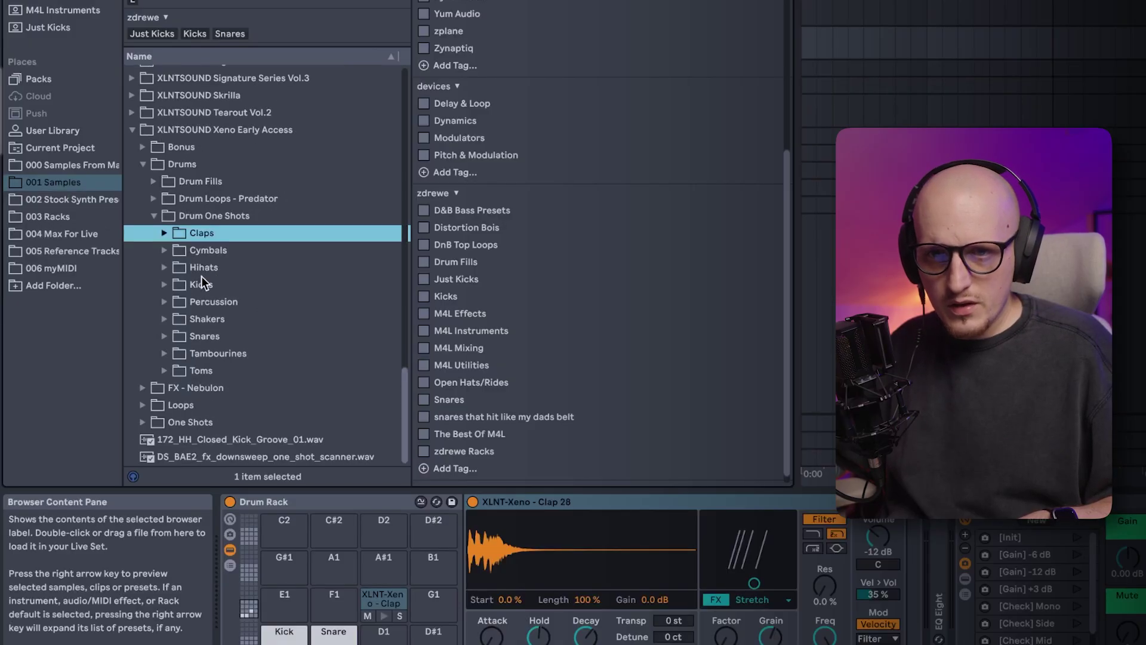
{"action": "left_click", "coordinate": [167, 332]}
{"action": "scroll", "coordinate": [168, 331], "scroll_direction": "down", "scroll_amount": 8}
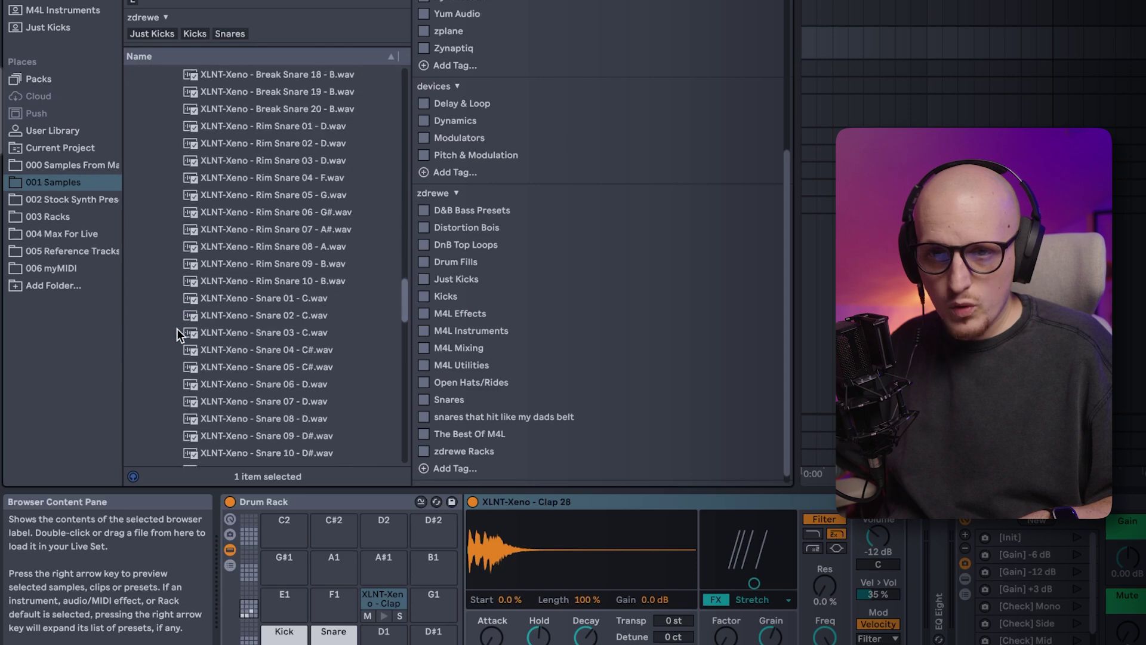
Audition a few snares and assign the "snares that hit like my dads belt" tag to XLNT-Xeno - Snare 07 - D.wav.
{"action": "left_click", "coordinate": [312, 298]}
{"action": "left_click", "coordinate": [328, 419]}
{"action": "left_click", "coordinate": [331, 402]}
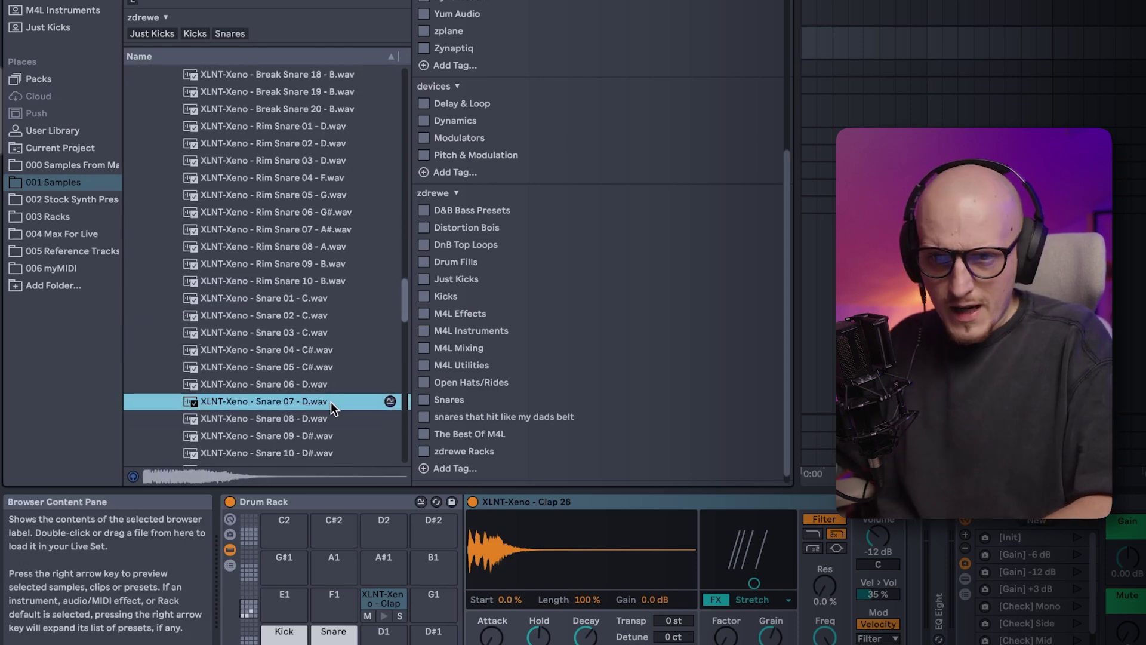
{"action": "left_click", "coordinate": [424, 417]}
Audition snares from Snare 19 on and tag XLNT-Xeno - Snare 22 - F.wav as "snares that hit like my dads belt".
{"action": "scroll", "coordinate": [353, 425], "scroll_direction": "down", "scroll_amount": 5}
{"action": "left_click", "coordinate": [327, 345]}
{"action": "key", "text": "Down"}
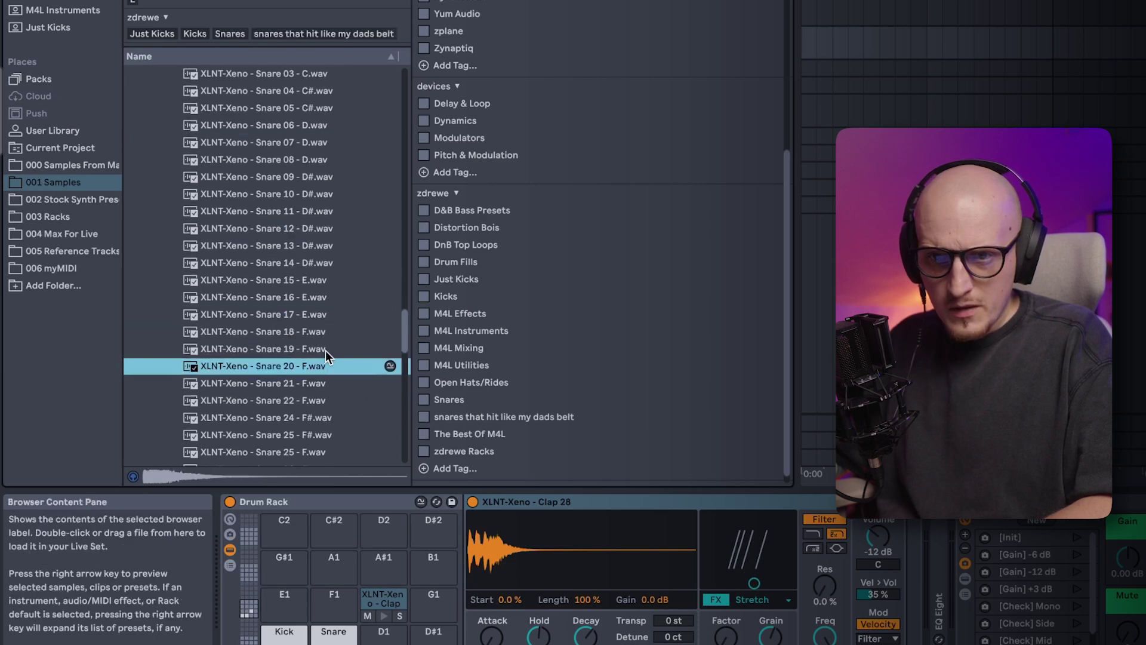
{"action": "key", "text": "Down"}
{"action": "key", "text": "Down"}
{"action": "left_click", "coordinate": [423, 417]}
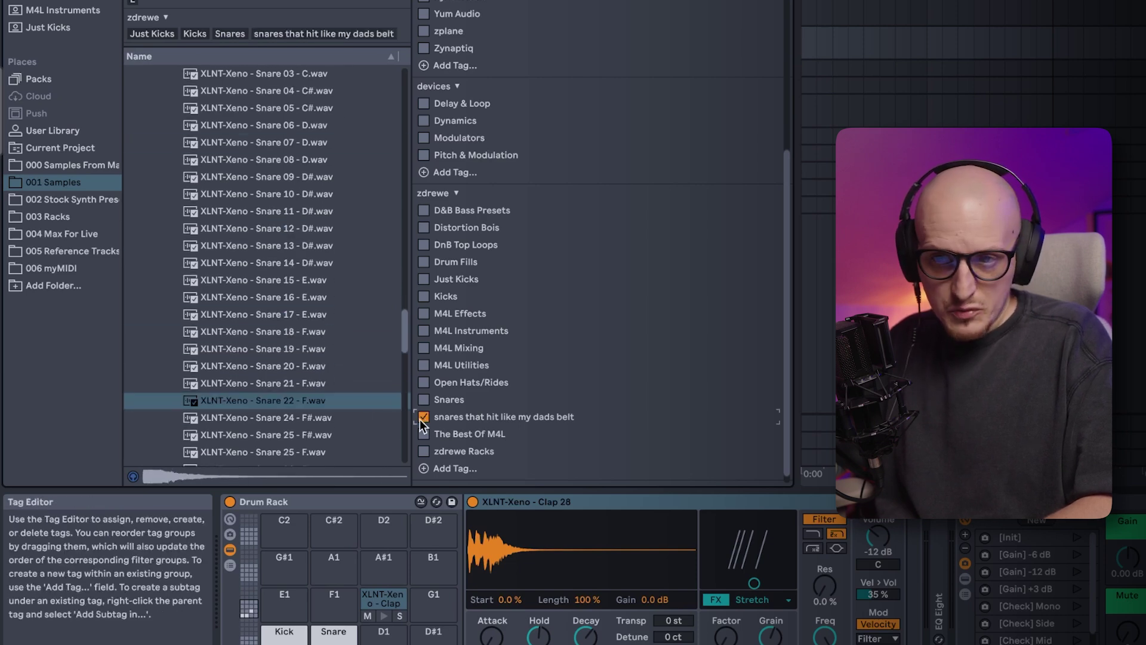
Audition further snare samples lower in the XLNT-Xeno Snares folder.
{"action": "scroll", "coordinate": [329, 410], "scroll_direction": "down", "scroll_amount": 5}
{"action": "left_click", "coordinate": [320, 403]}
{"action": "key", "text": "Down"}
{"action": "key", "text": "Down"}
{"action": "key", "text": "Down"}
{"action": "key", "text": "Down"}
{"action": "key", "text": "Down"}
{"action": "key", "text": "Down"}
{"action": "key", "text": "Down"}
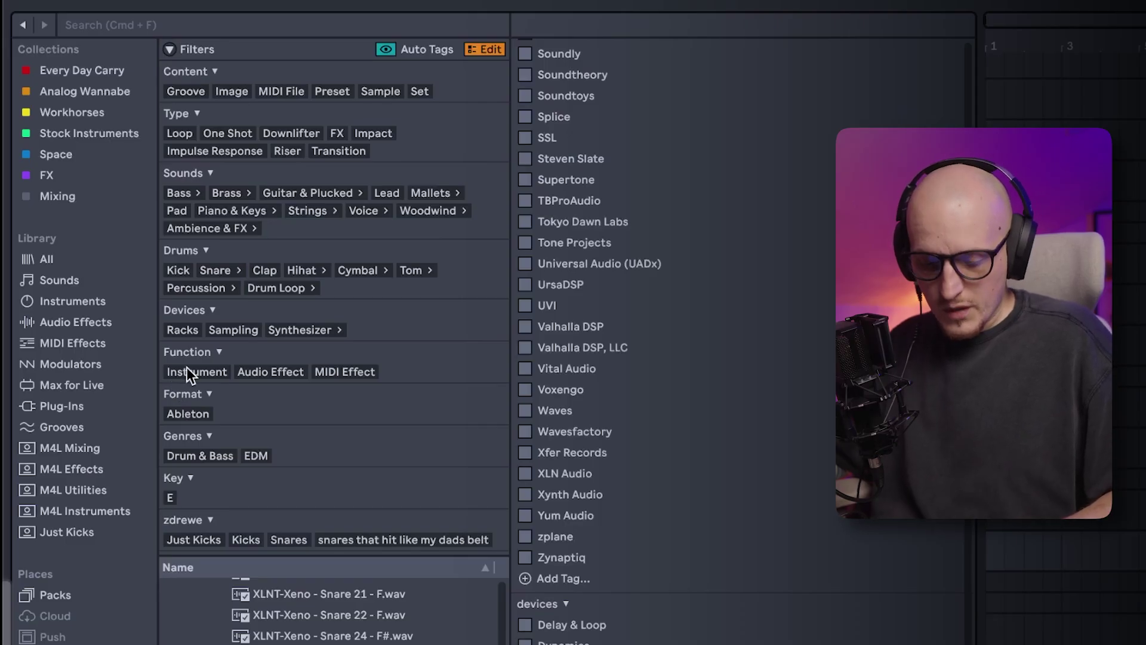
Search the whole library for samples carrying the "snares that hit like my dads belt" tag.
{"action": "left_click", "coordinate": [60, 265]}
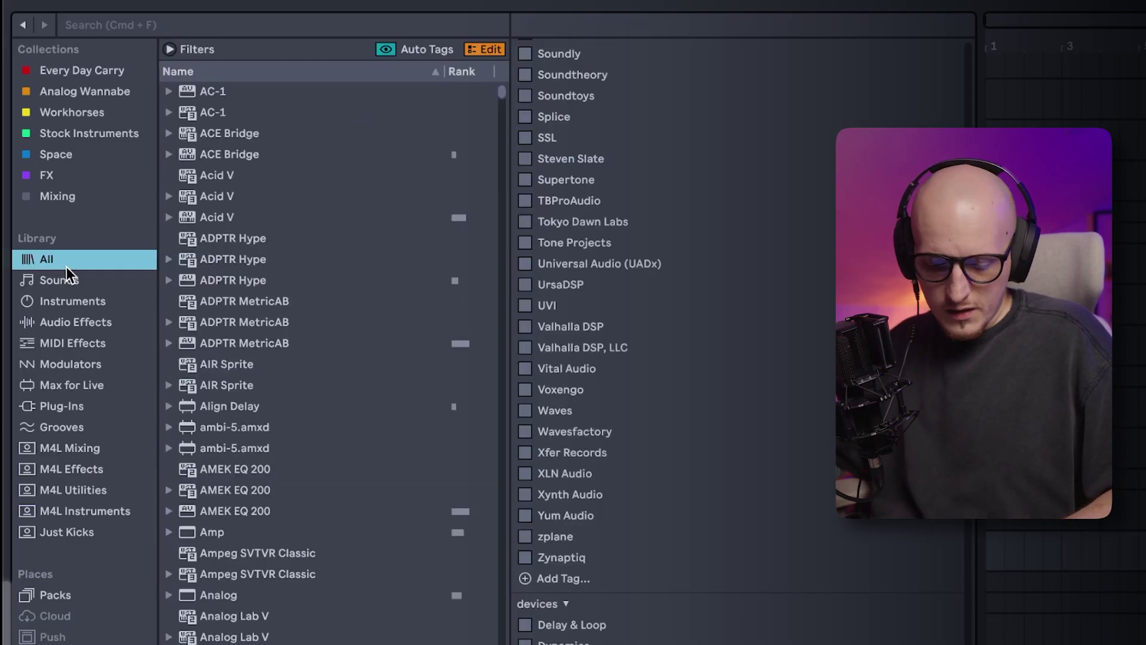
{"action": "key", "text": "super+f"}
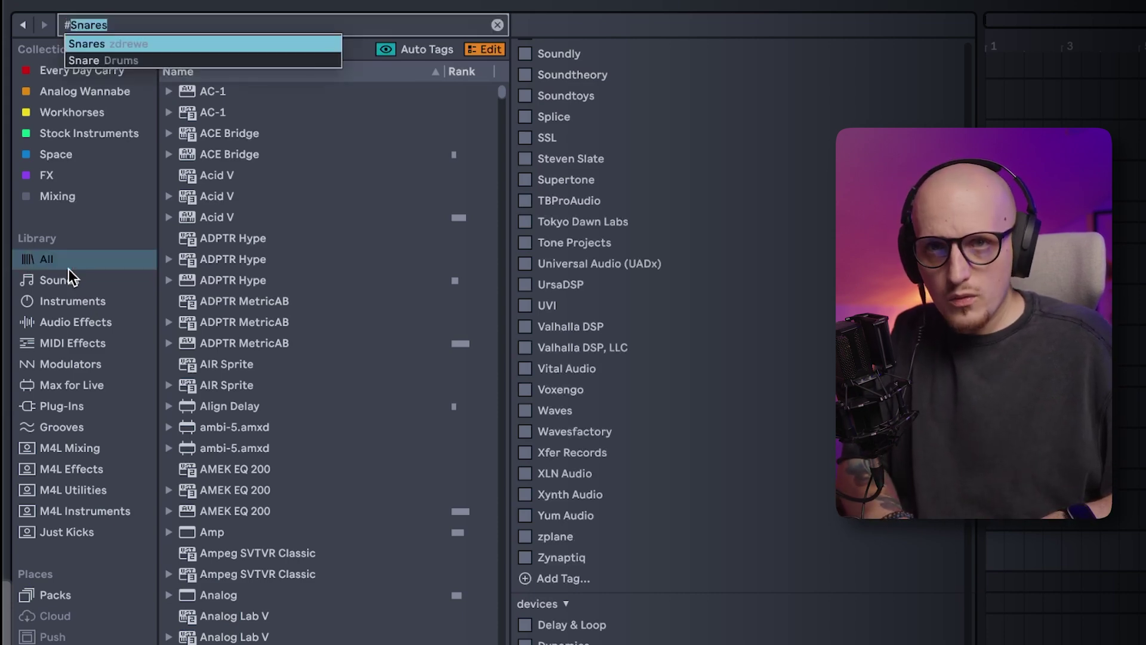
{"action": "type", "text": "#Snare"}
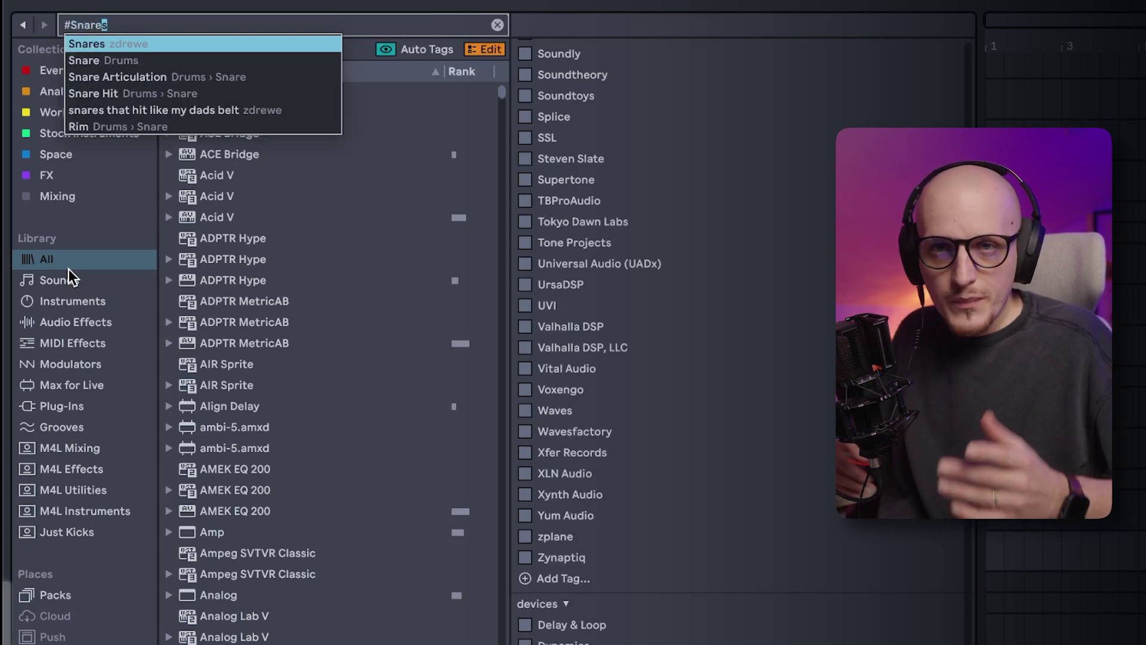
{"action": "left_click", "coordinate": [218, 112]}
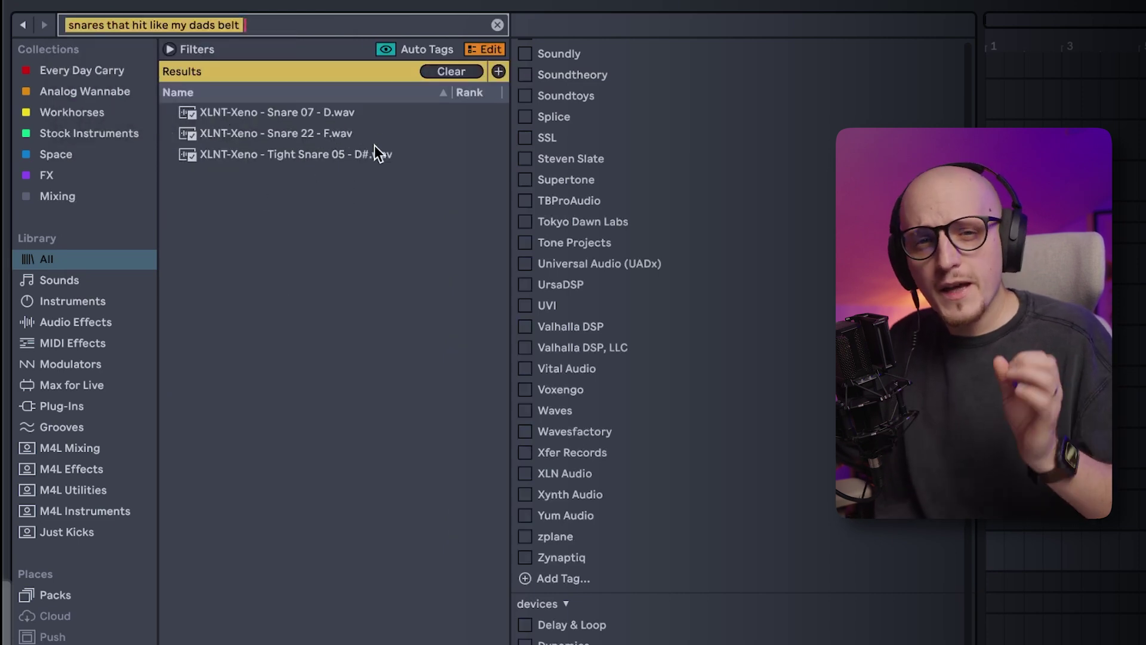
Save the tag search as a custom library label under its suggested name and place it between M4L Effects and M4L Utilities.
{"action": "left_click", "coordinate": [499, 73]}
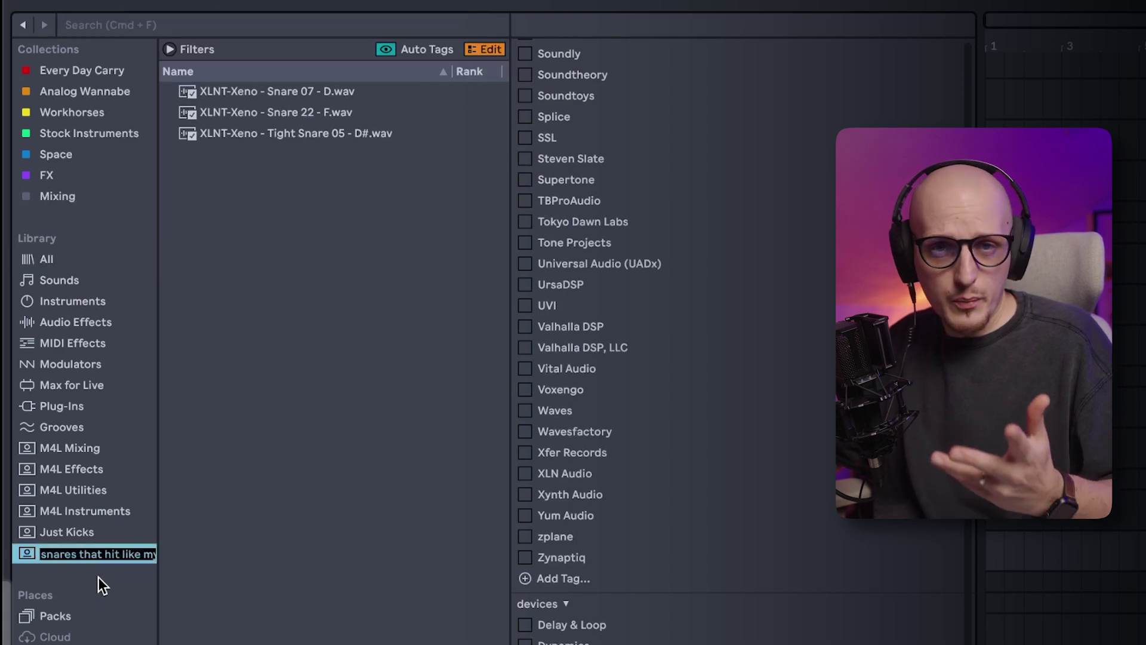
{"action": "left_click", "coordinate": [127, 554]}
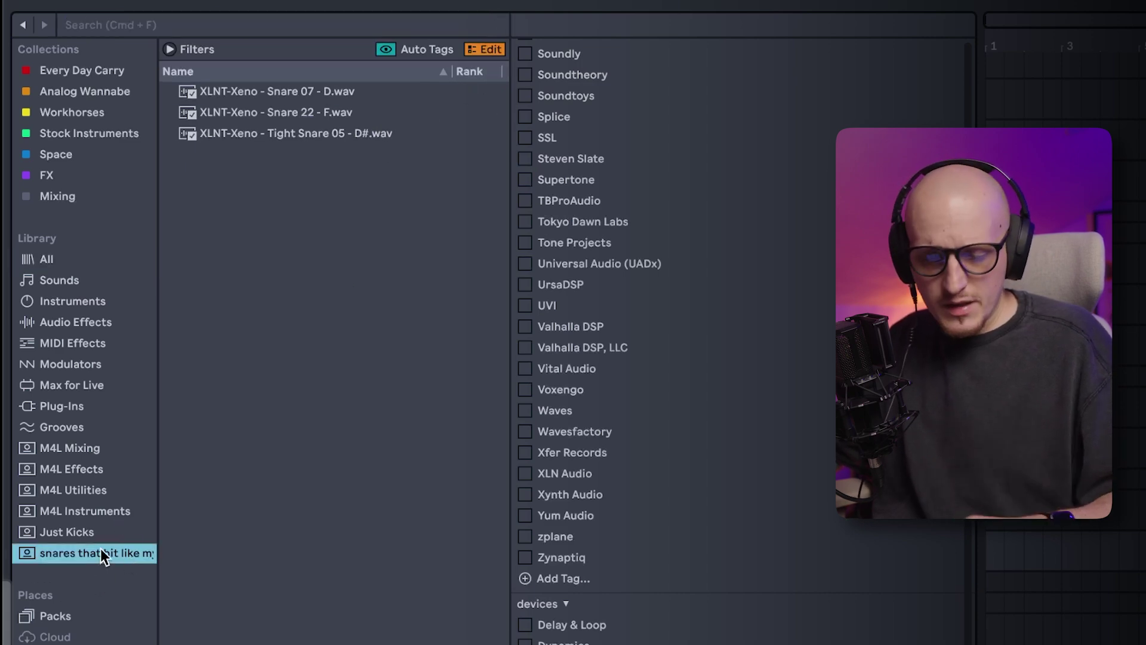
{"action": "right_click", "coordinate": [106, 556]}
{"action": "left_click", "coordinate": [69, 557]}
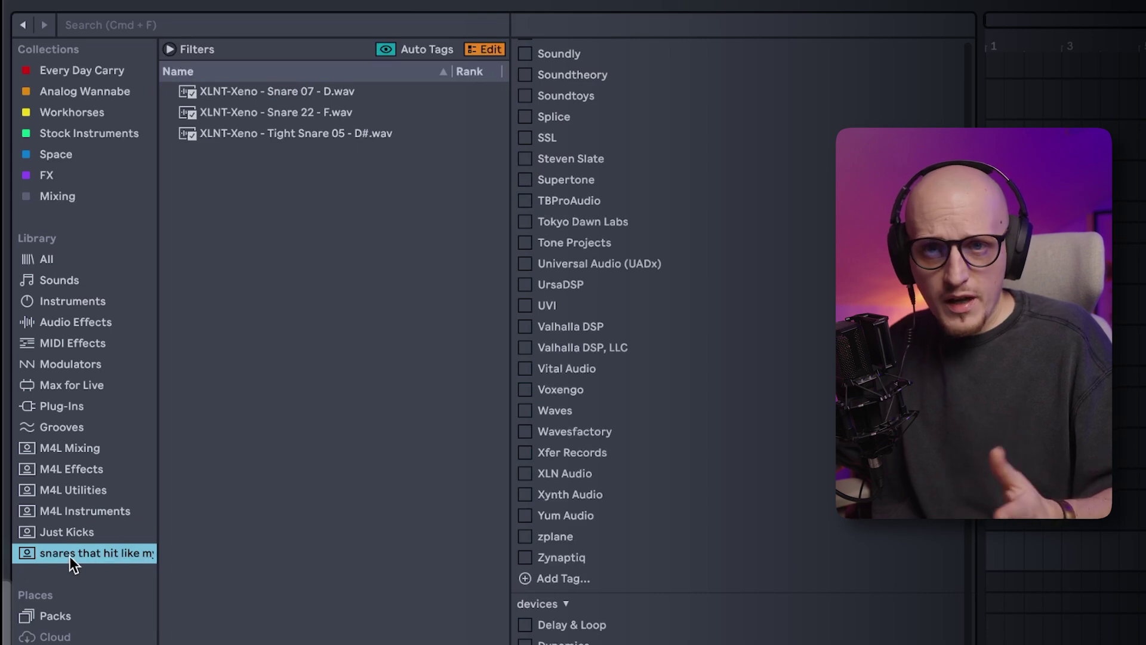
{"action": "left_click_drag", "start_coordinate": [69, 557], "coordinate": [75, 458]}
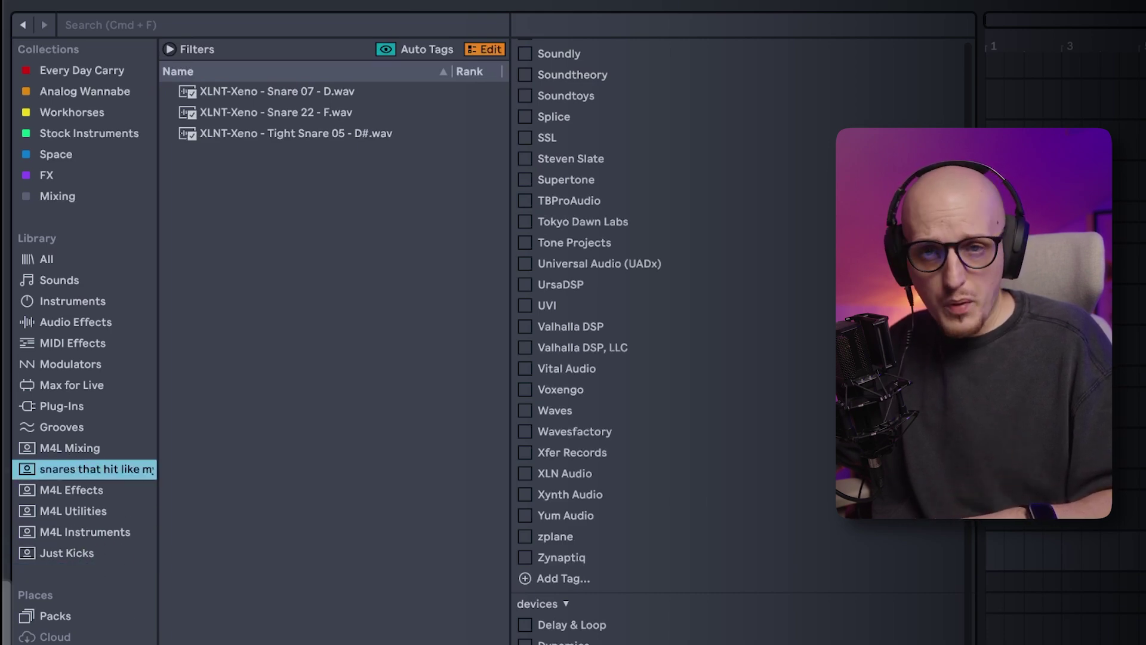
{"action": "left_click_drag", "start_coordinate": [70, 467], "coordinate": [70, 504]}
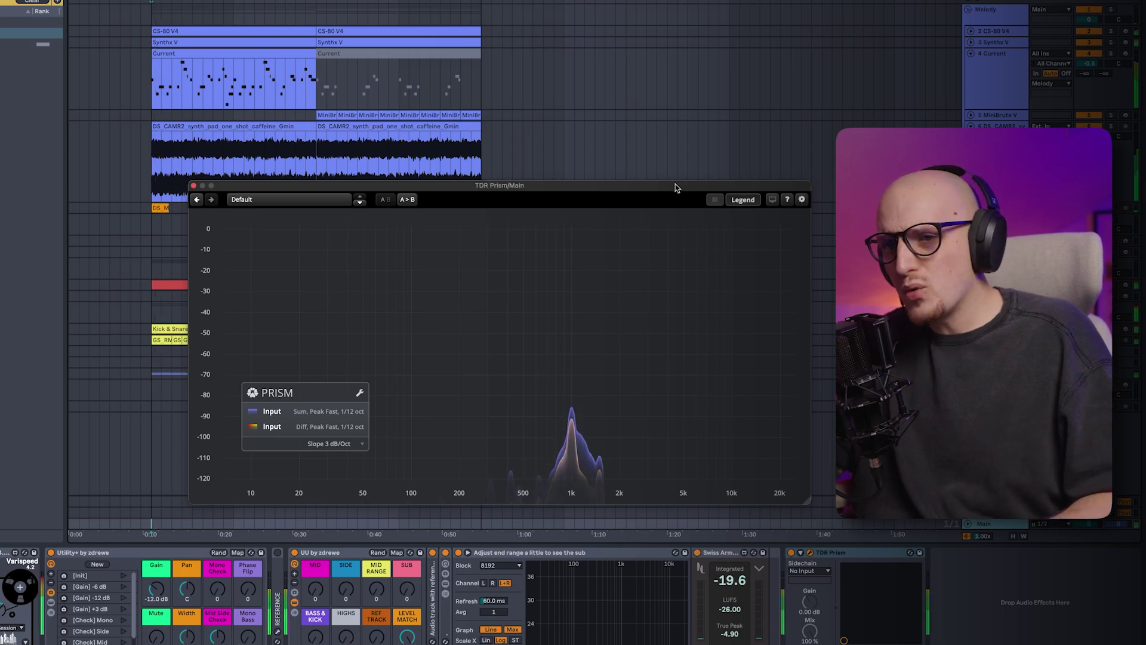
Play the song with the TDR Prism analyzer of the Main track open to view its spectrum.
{"action": "key", "text": "space"}
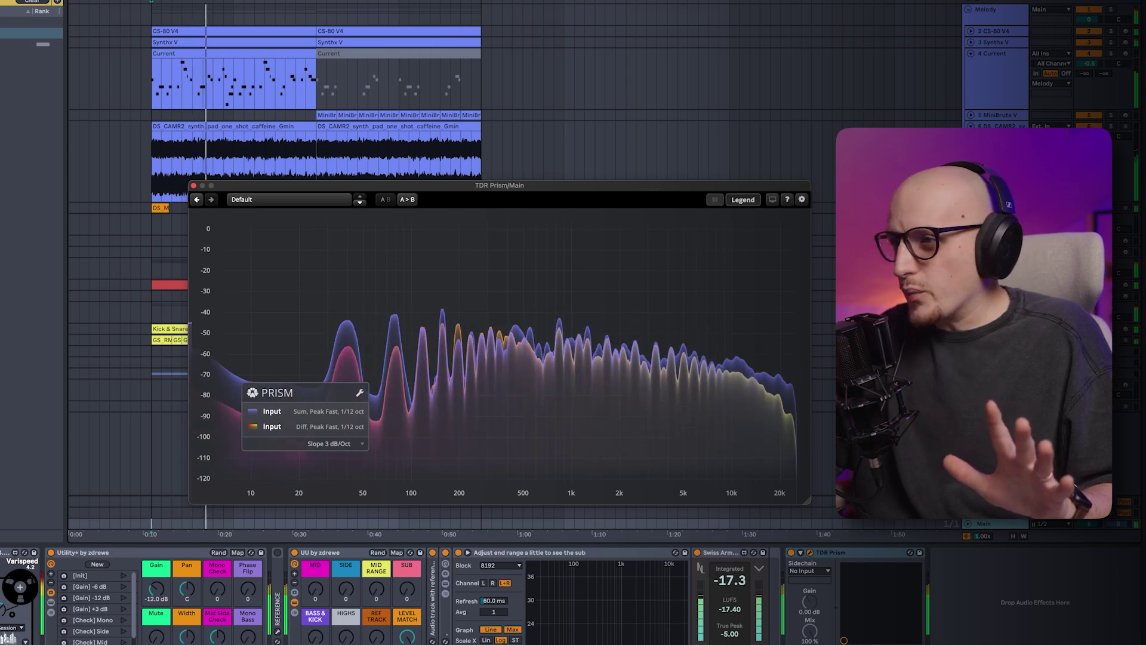
{"action": "left_click", "coordinate": [656, 161]}
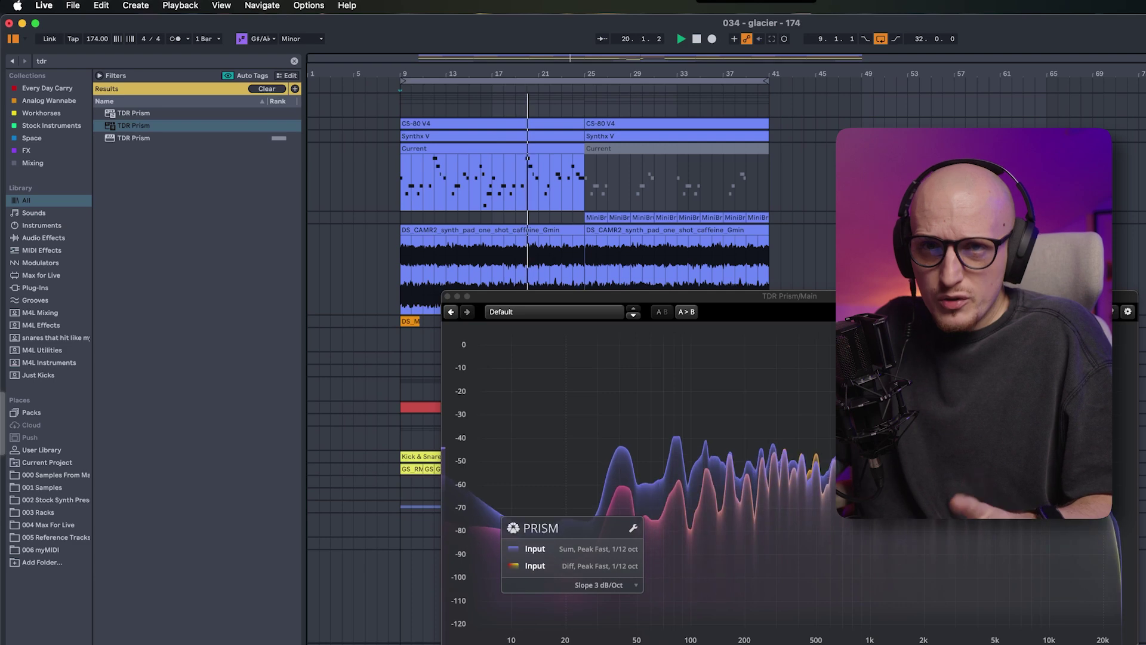
Open the Live settings while the TDR Prism window is open.
{"action": "left_click", "coordinate": [43, 5]}
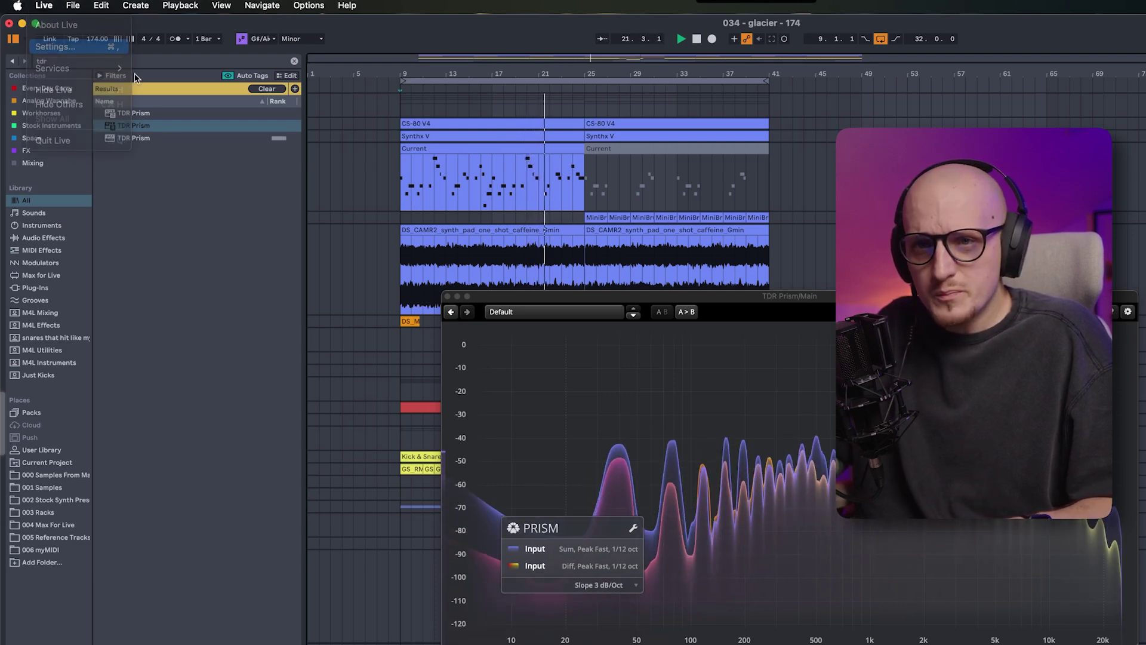
{"action": "left_click", "coordinate": [54, 47]}
{"action": "left_click", "coordinate": [266, 194]}
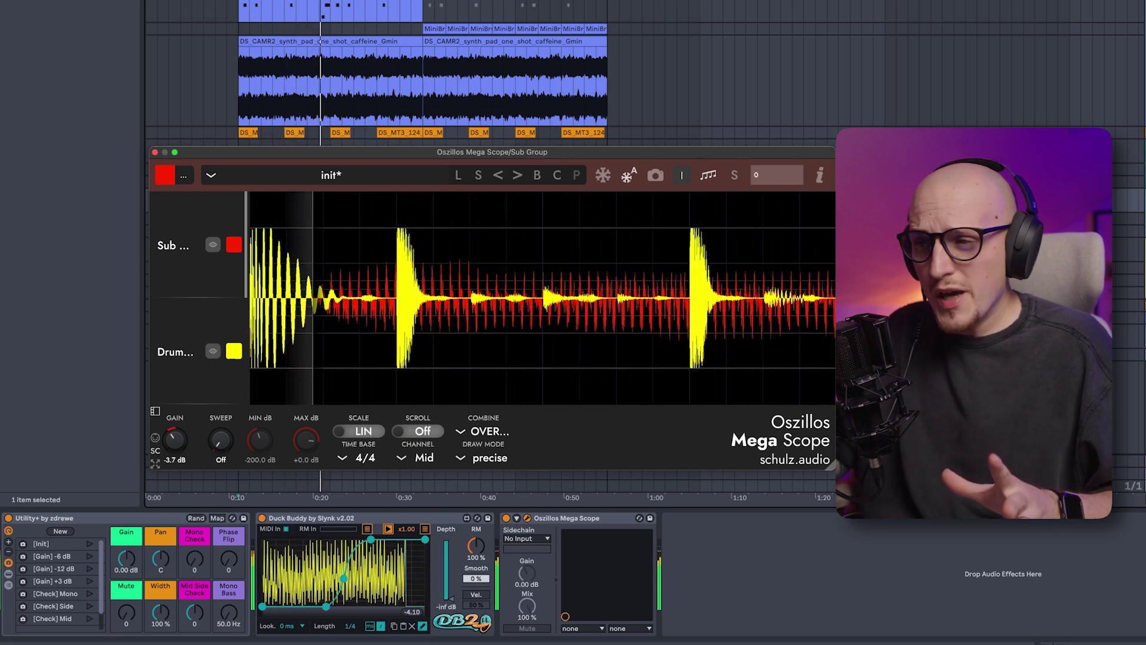
Shift the Oszillos Mega Scope window slightly lower in the arrangement and select the drum track holding the Rule Kick Drum Rack.
{"action": "left_click_drag", "start_coordinate": [528, 157], "coordinate": [526, 187]}
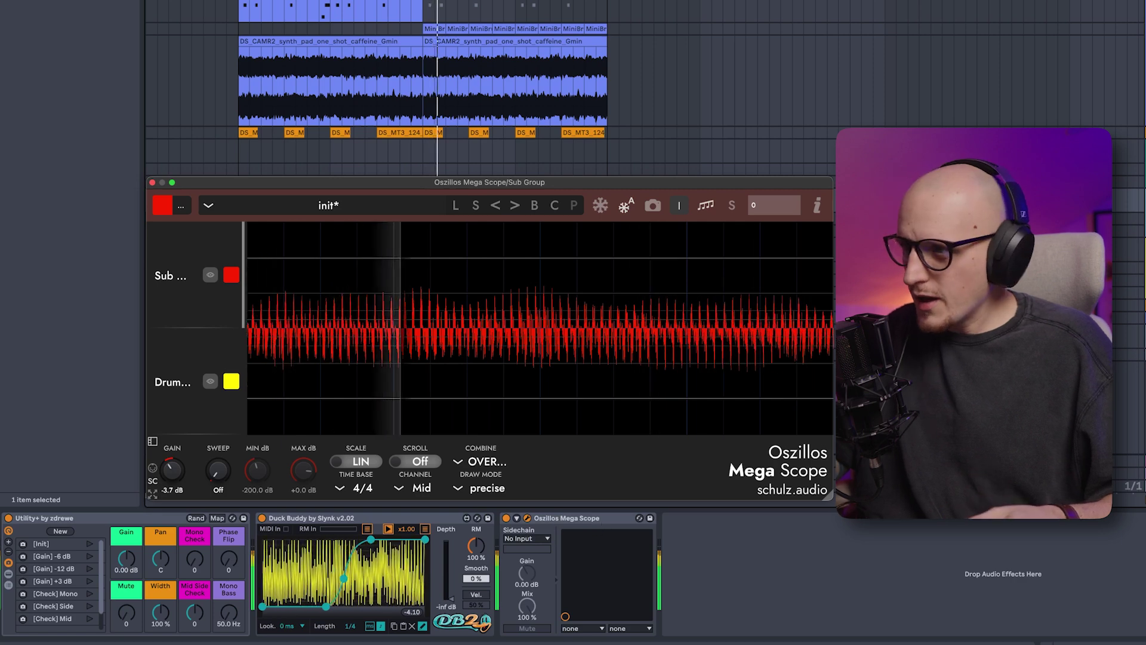
{"action": "left_click", "coordinate": [1075, 382]}
{"action": "key", "text": "Up"}
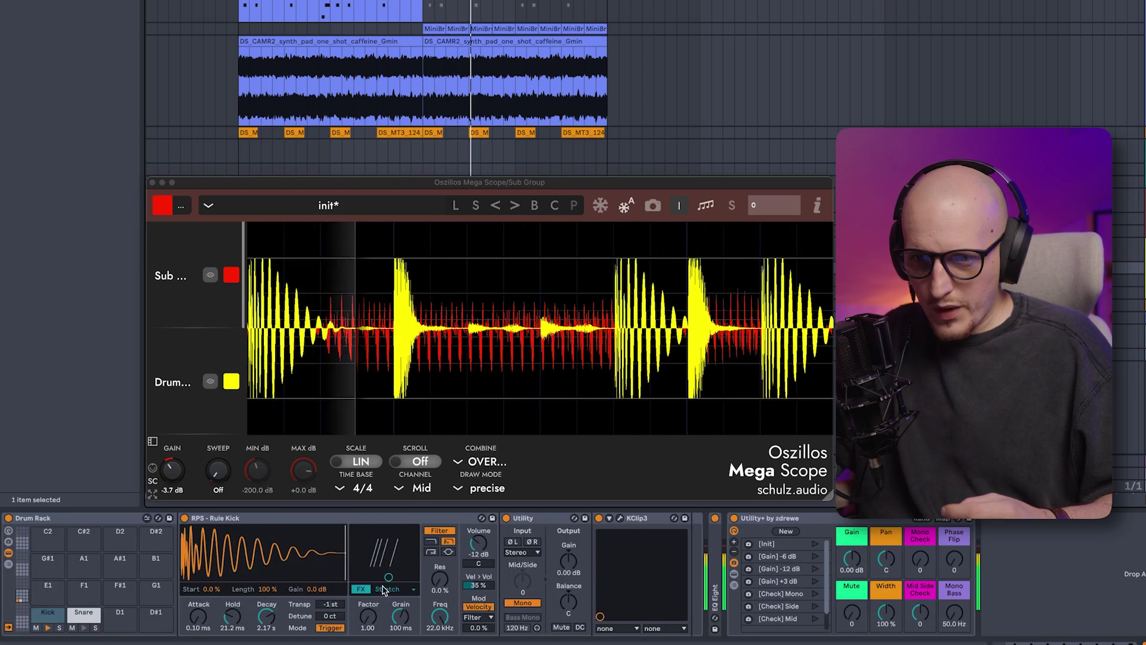
Try different transpositions on the Rule Kick sample during playback, including -10 st, and end at 4 st.
{"action": "left_click", "coordinate": [331, 604]}
{"action": "type", "text": "-13"}
{"action": "key", "text": "Return"}
{"action": "type", "text": "-4"}
{"action": "key", "text": "Return"}
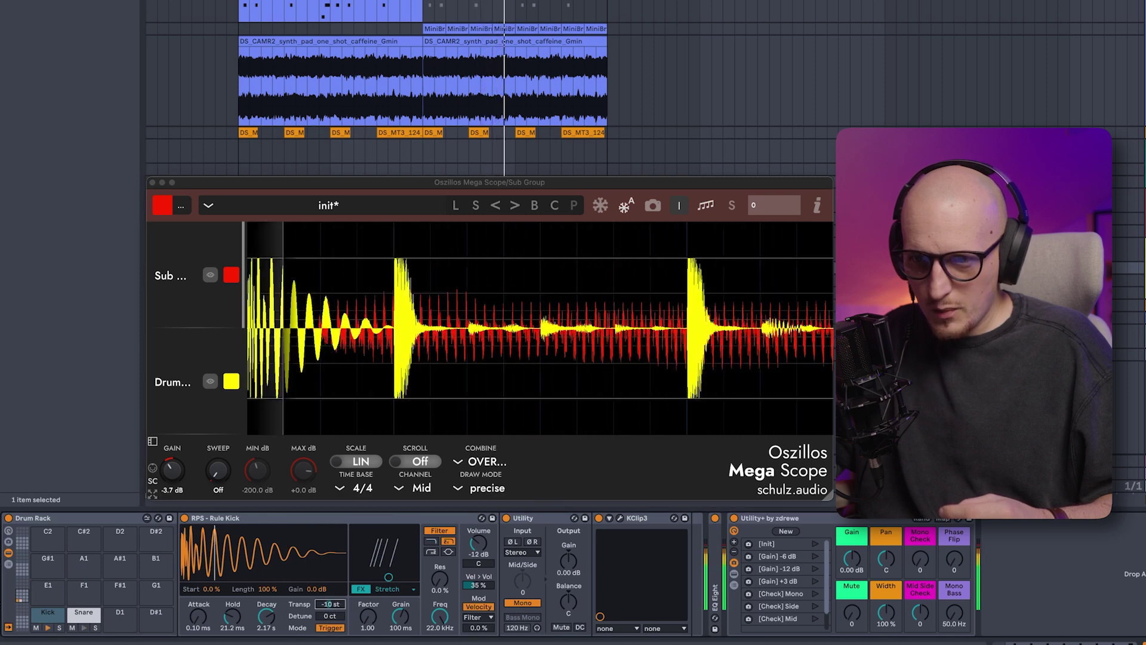
{"action": "type", "text": "2"}
{"action": "key", "text": "Return"}
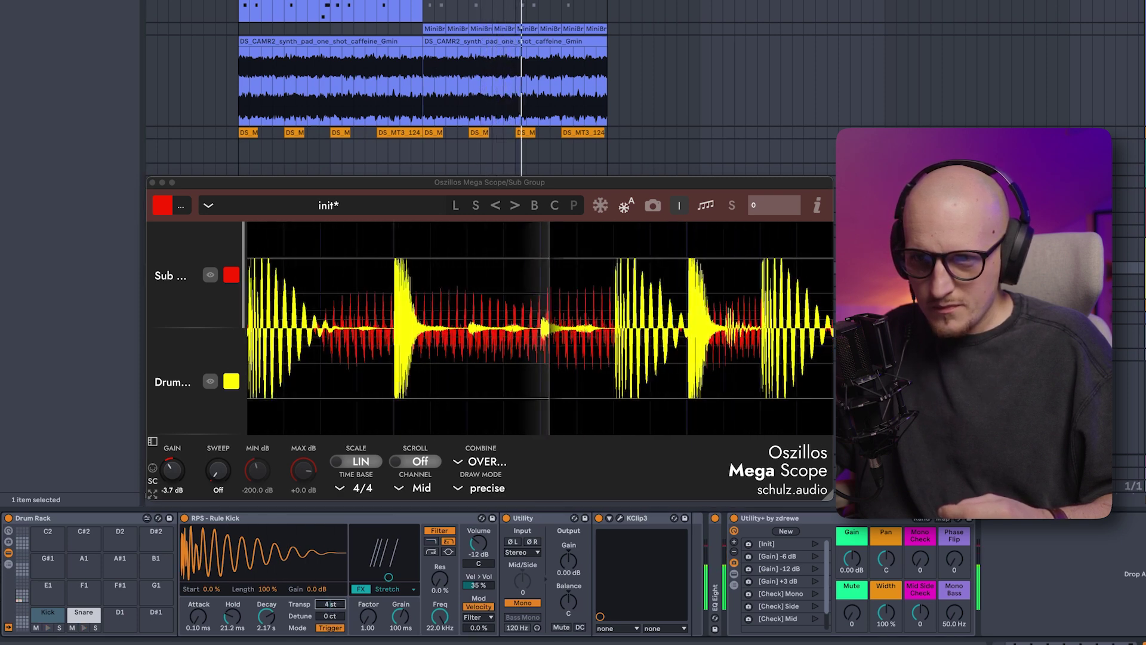